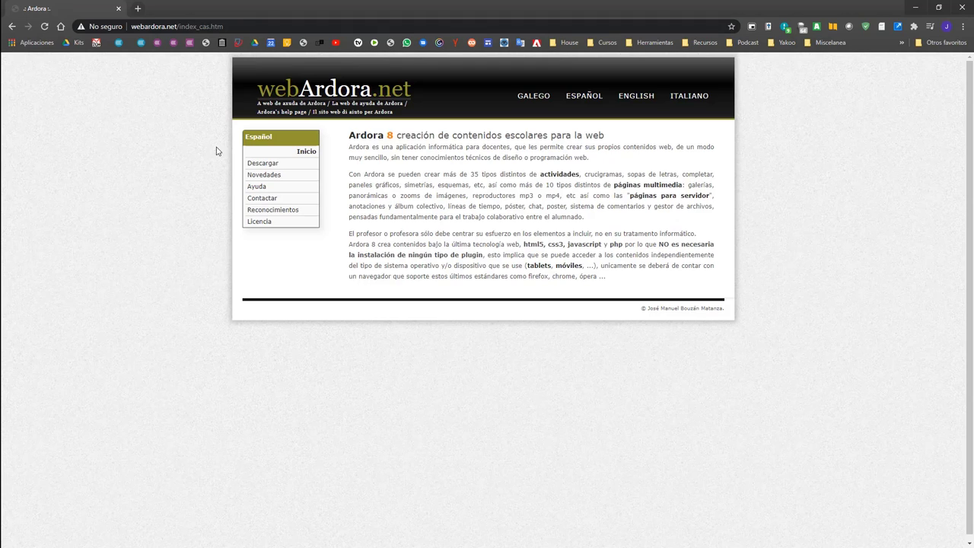
Start downloading Ardora 8.4 for Windows from the site's Spanish download page, and cancel the transfer.
left_click(257, 169)
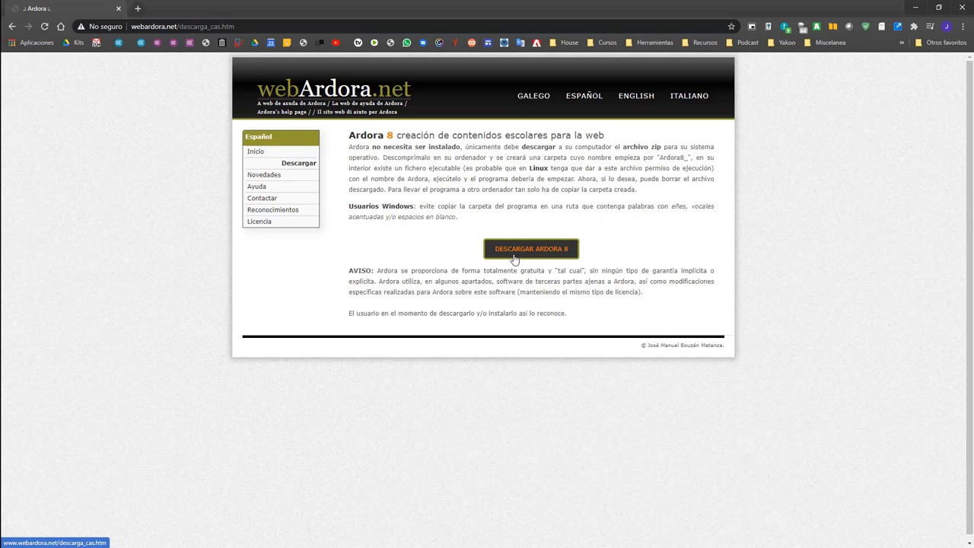
left_click(514, 257)
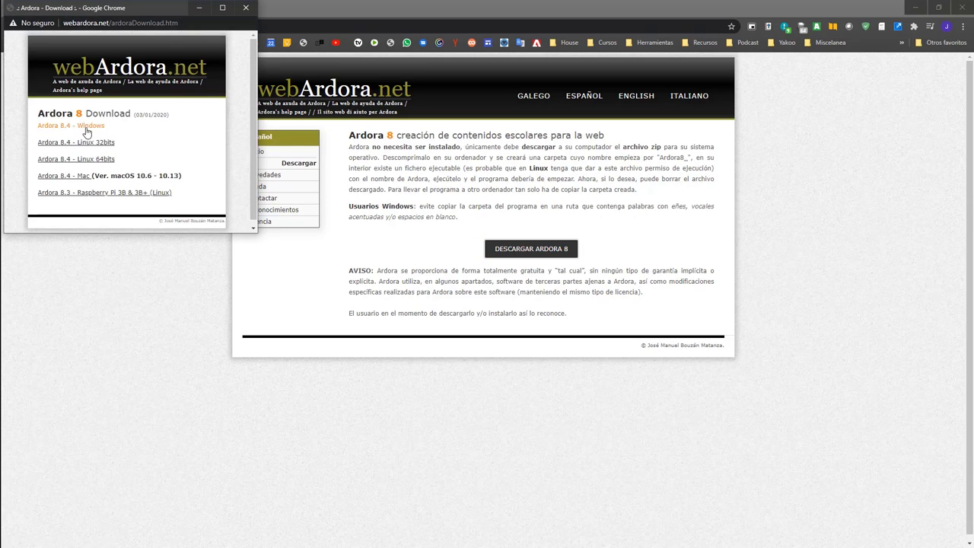
left_click(86, 126)
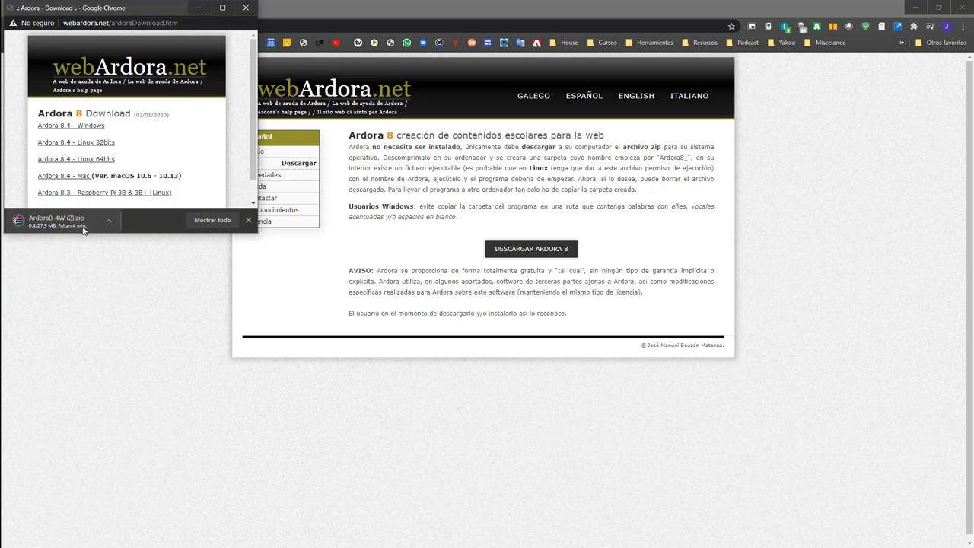
left_click(109, 221)
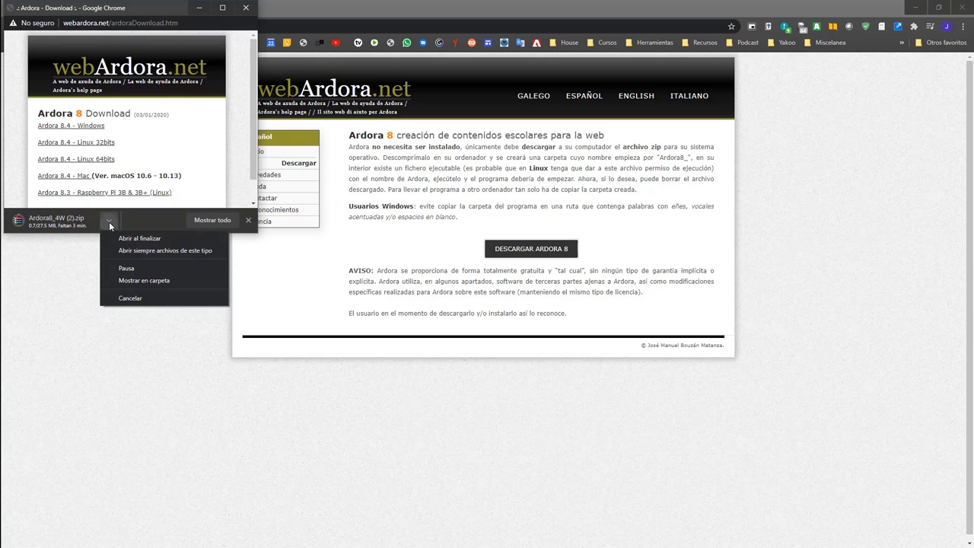
left_click(143, 298)
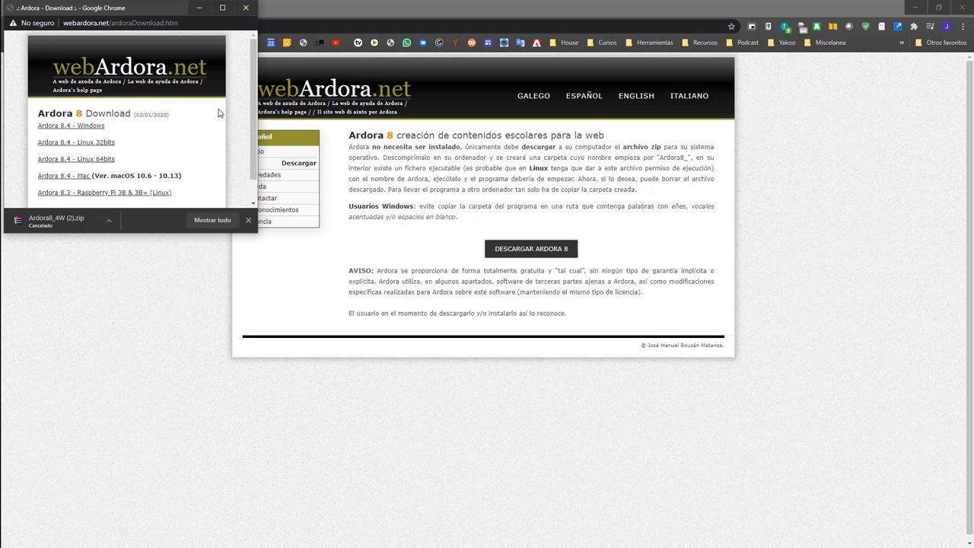
Close the download popup, return to the desktop and launch Ardora.exe from the Ardora8_4W folder.
left_click(246, 8)
left_click(916, 6)
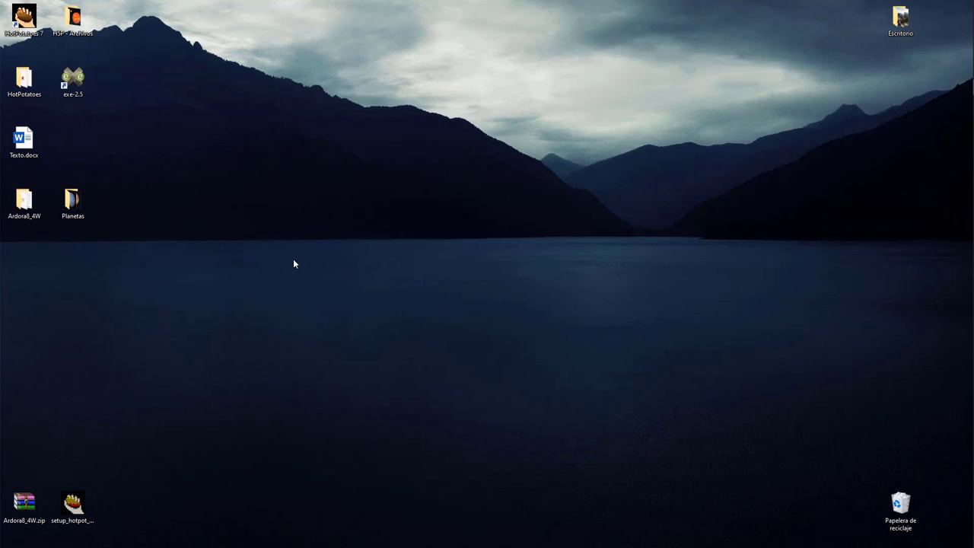
double_click(22, 212)
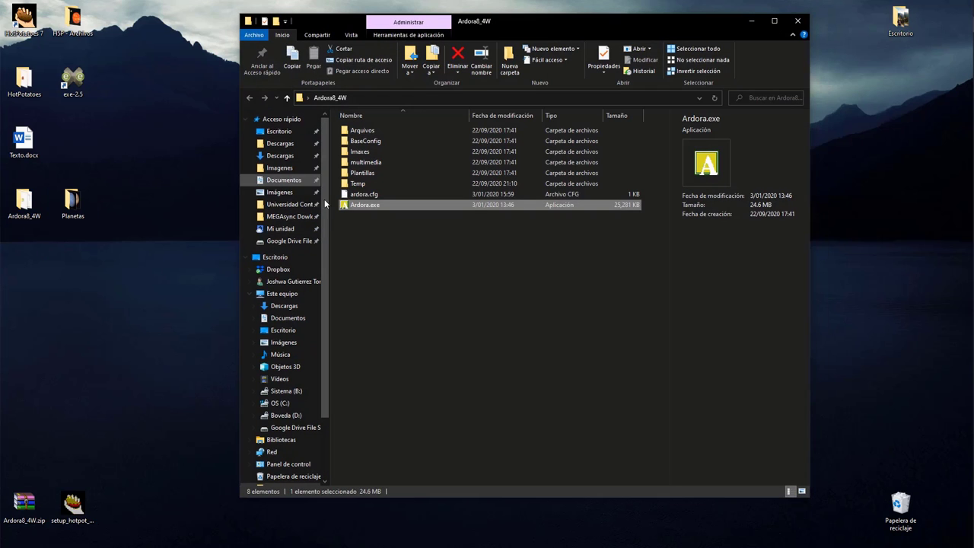
left_click_drag(477, 365, 367, 123)
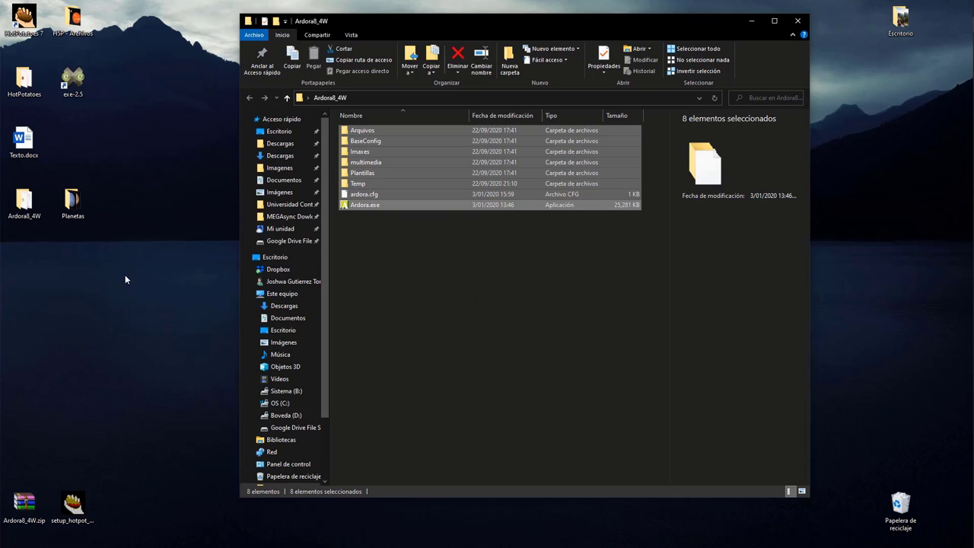
left_click(397, 238)
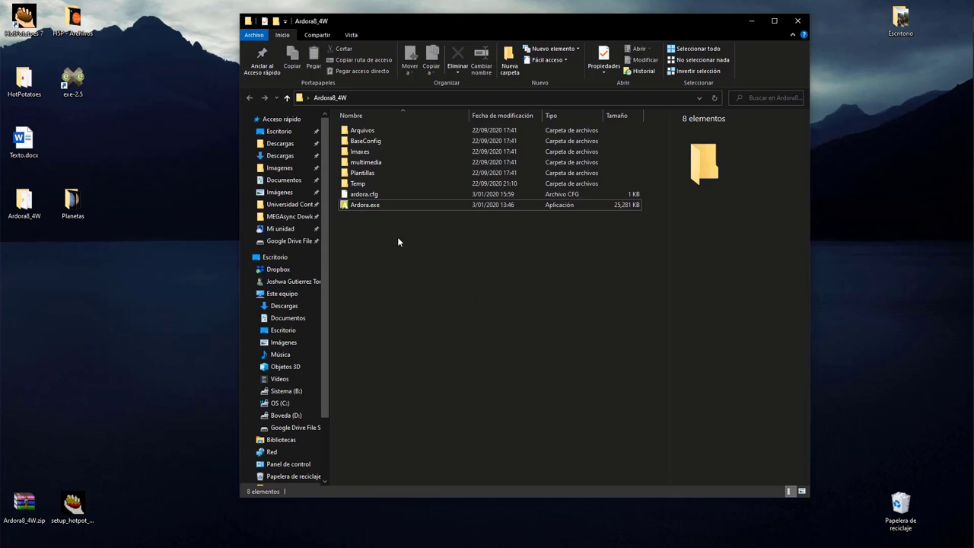
left_click(364, 210)
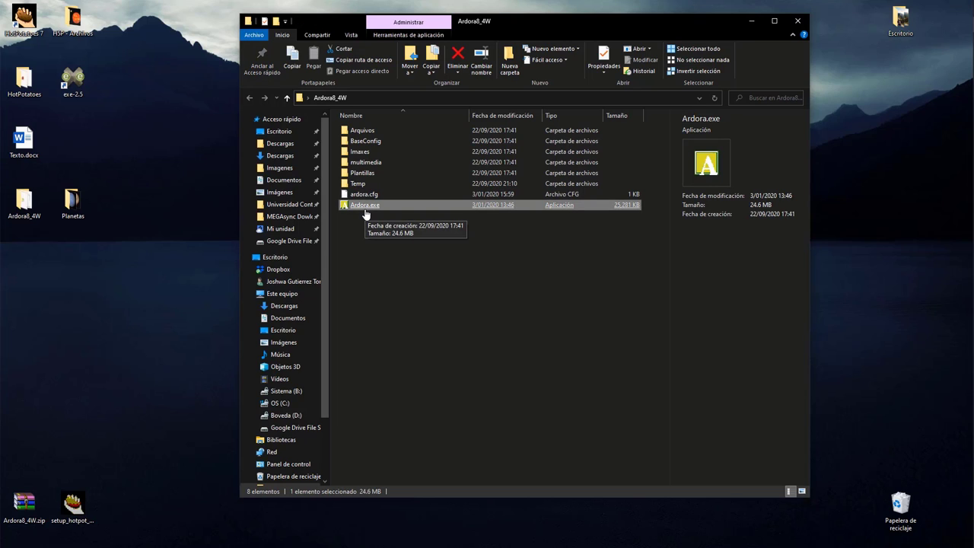
double_click(364, 209)
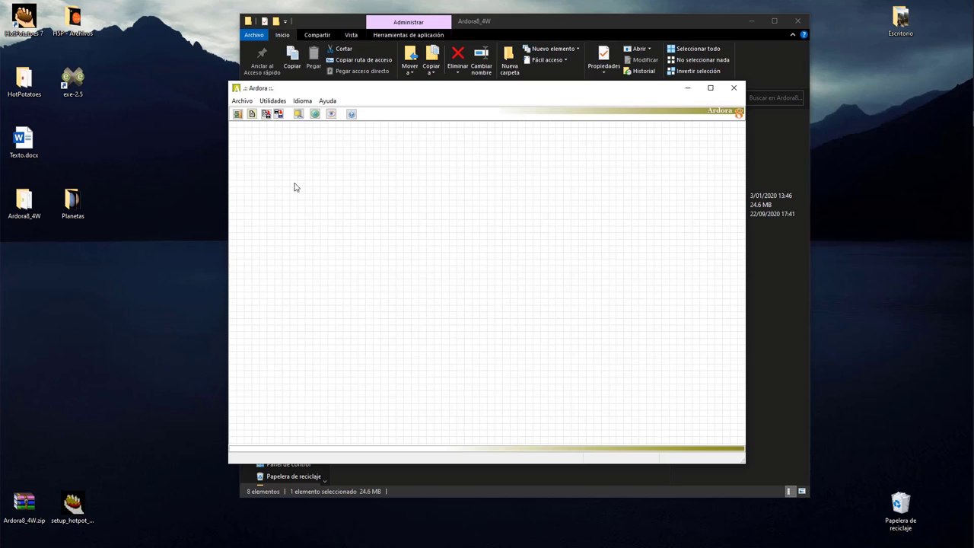
Create a new word search activity (Sopa de letras) from the word games category.
left_click(241, 104)
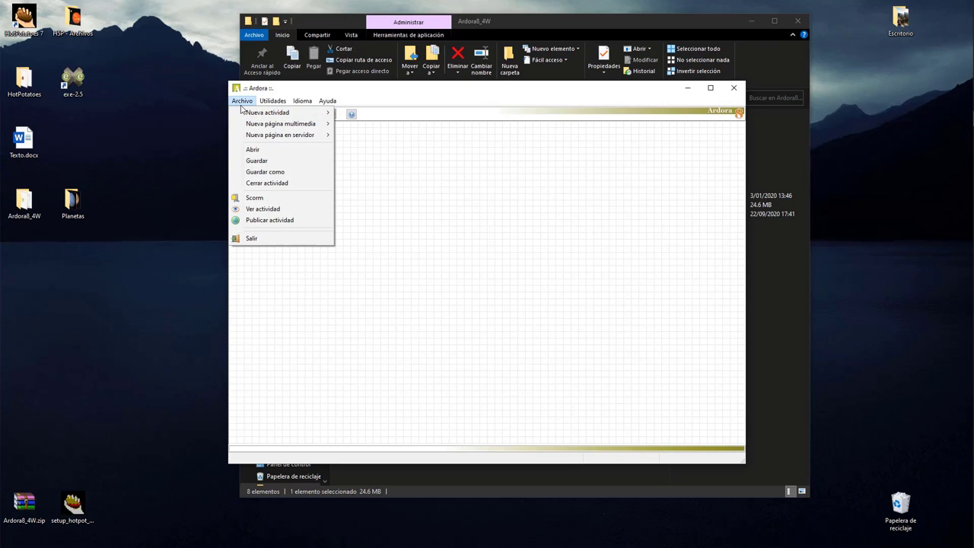
mouse_move(242, 112)
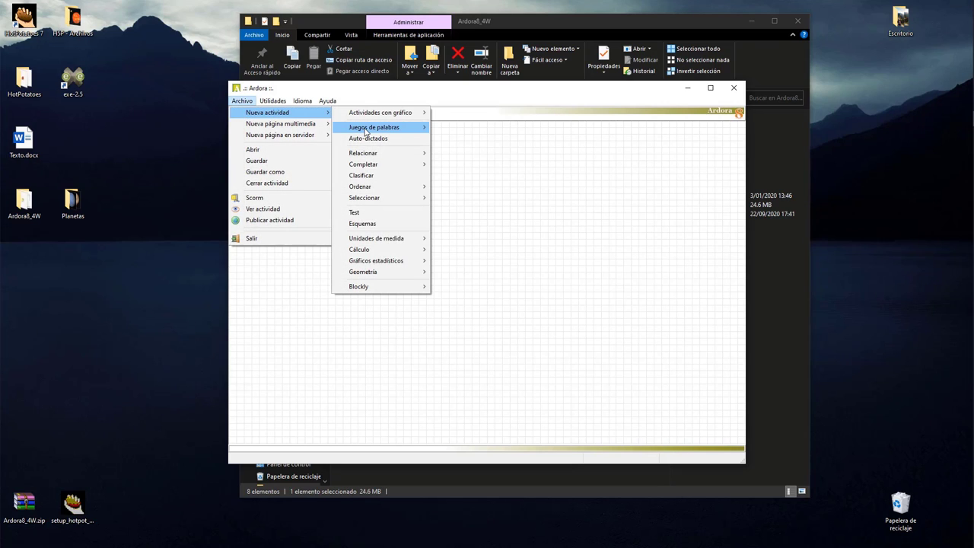
mouse_move(368, 131)
left_click(450, 128)
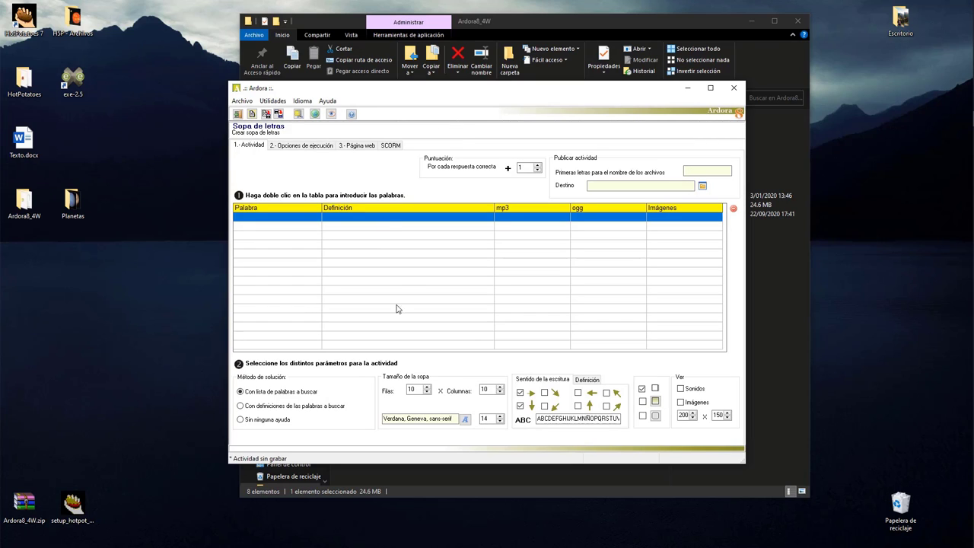
left_click(710, 88)
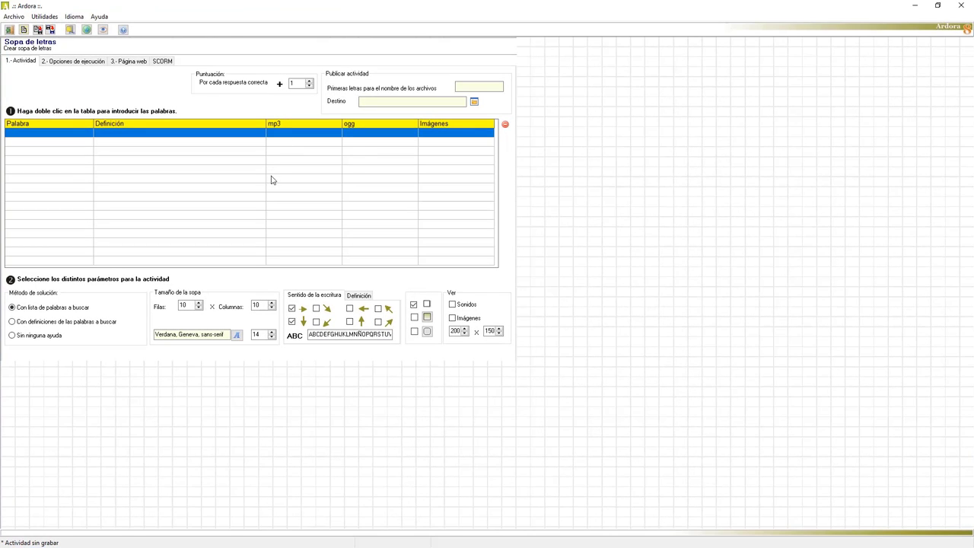
left_click_drag(448, 15, 446, 89)
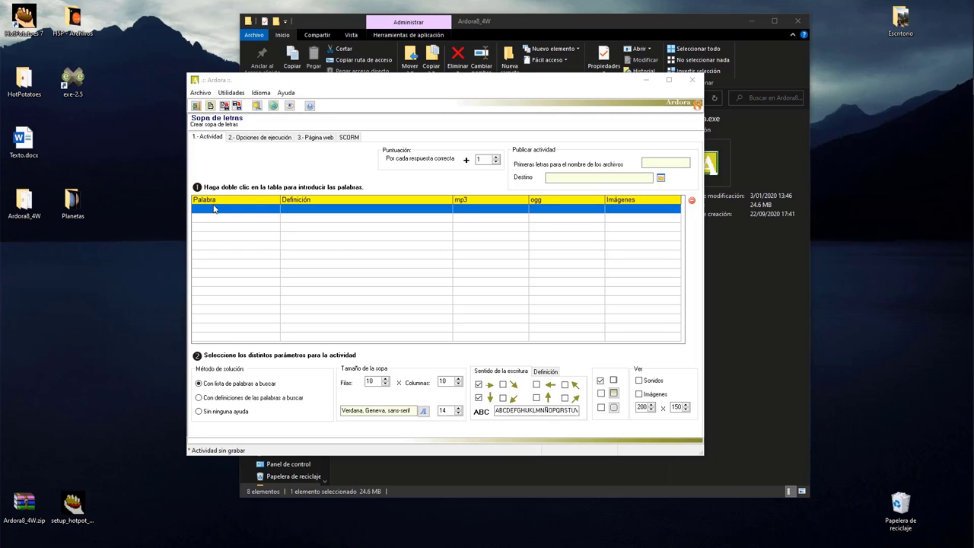
Enter MERCURIO and VENUS as the first two words of the word search, pasting the definition of each.
left_click(256, 213)
double_click(256, 214)
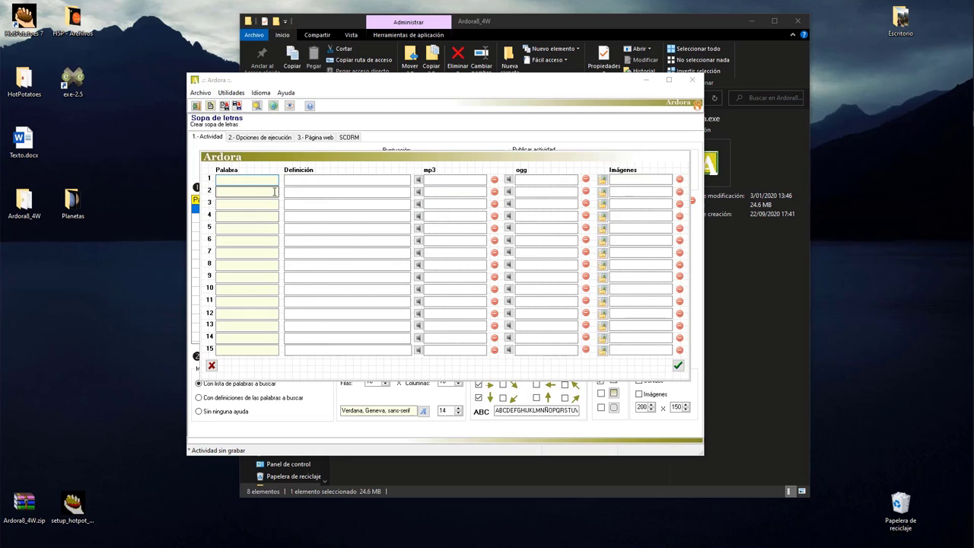
type("MERCURIO")
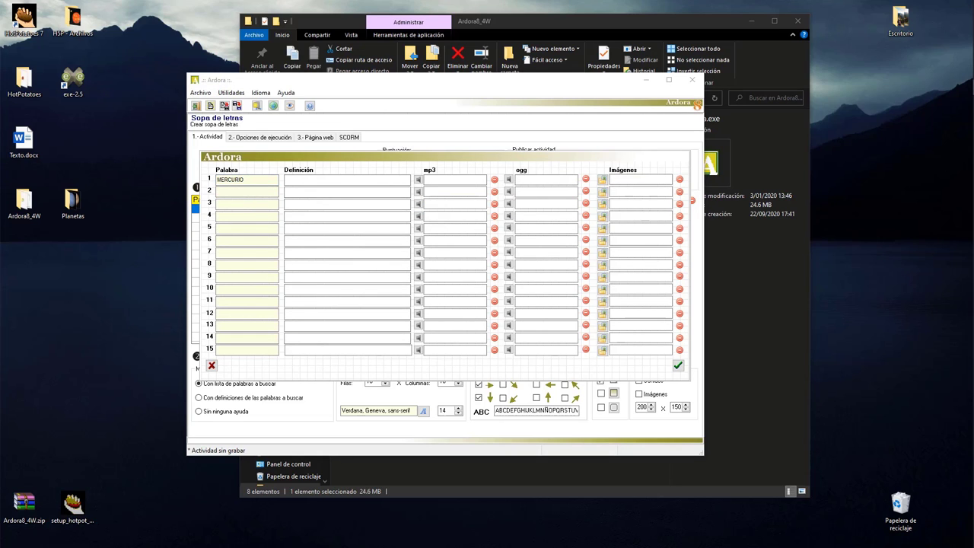
left_click(348, 180)
key("ctrl+v")
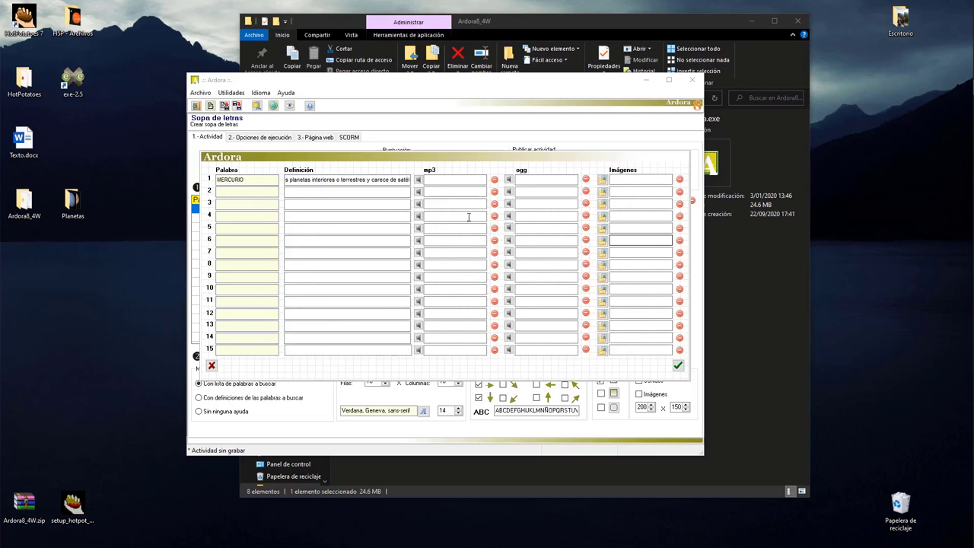
left_click(272, 192)
type("VENUS")
left_click(297, 191)
key("ctrl+v")
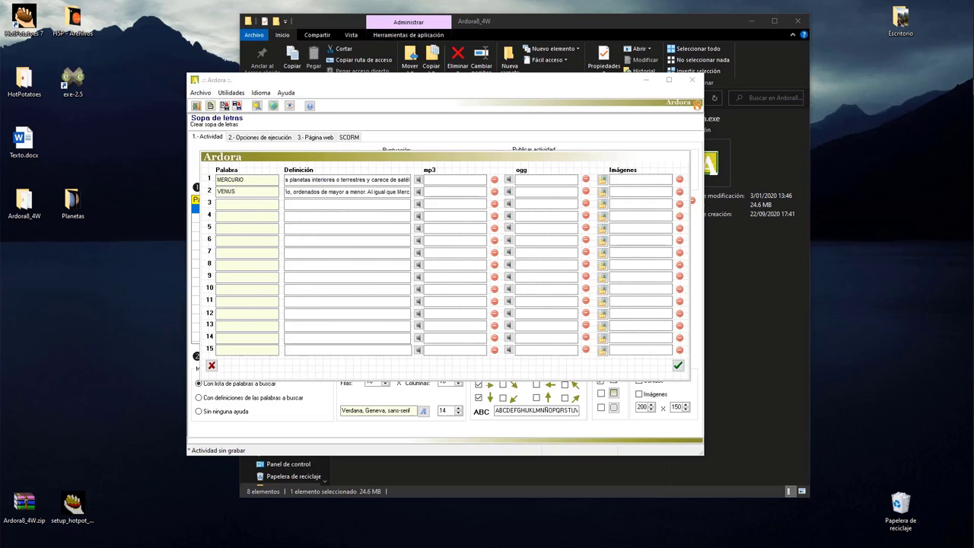
Add TIERRA as the third word and MARTE as the fourth, pasting the definition of each.
left_click(246, 204)
type("TERRA")
left_click(396, 204)
key("ctrl+v")
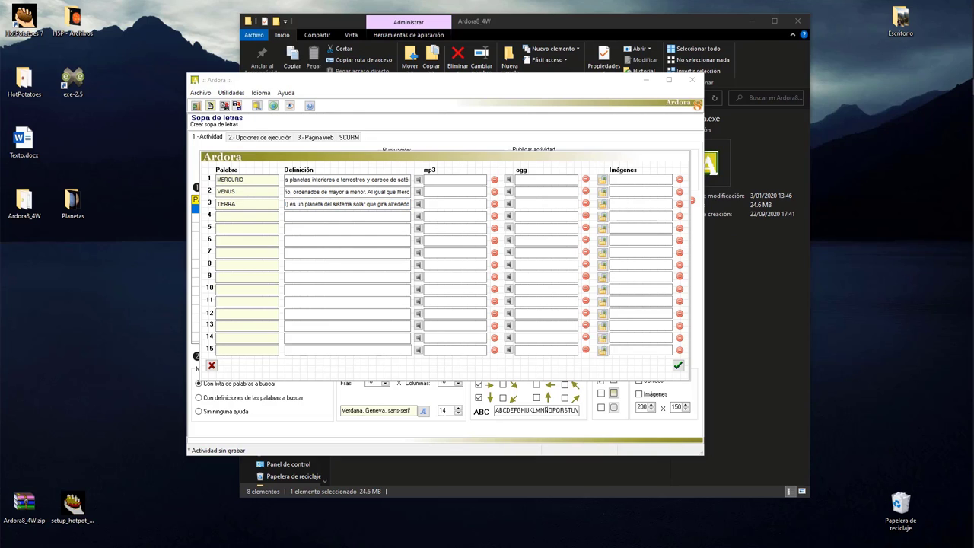
left_click(245, 216)
type("MARTE")
left_click(346, 216)
key("ctrl+v")
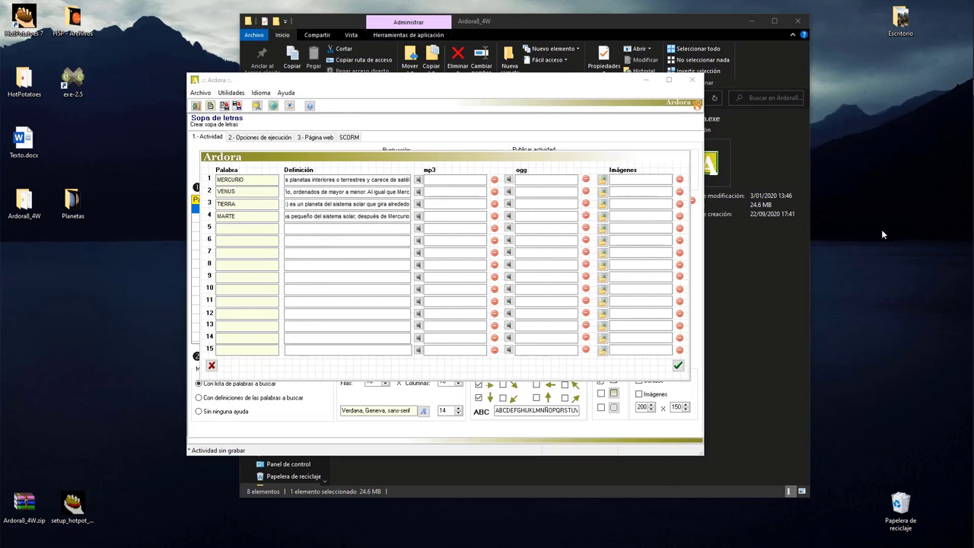
Fill rows 5 to 9 with JÚPITER, SATURNO, URANO, NEPTUNO and PLUTON, pasting the definition of each.
left_click(247, 228)
type("JÚPITER")
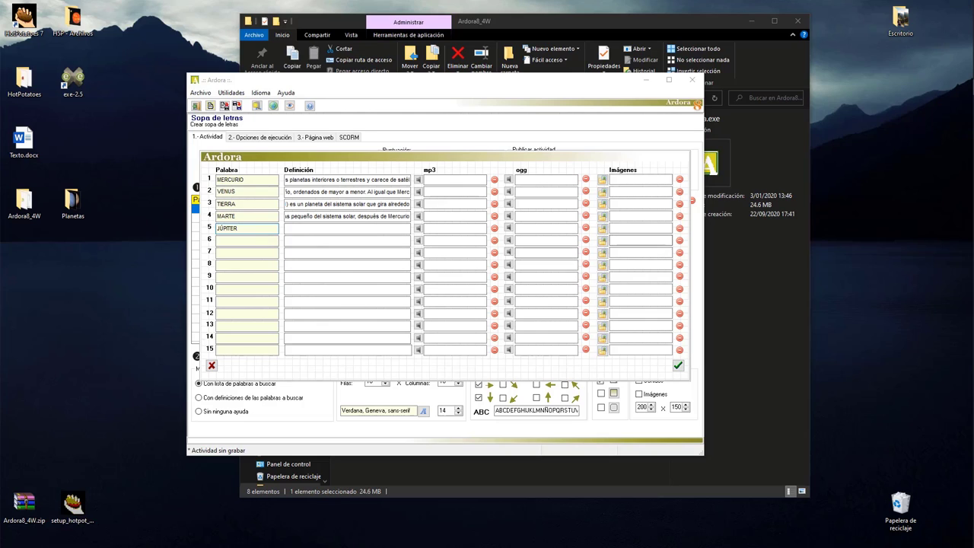
left_click(329, 228)
key("ctrl+v")
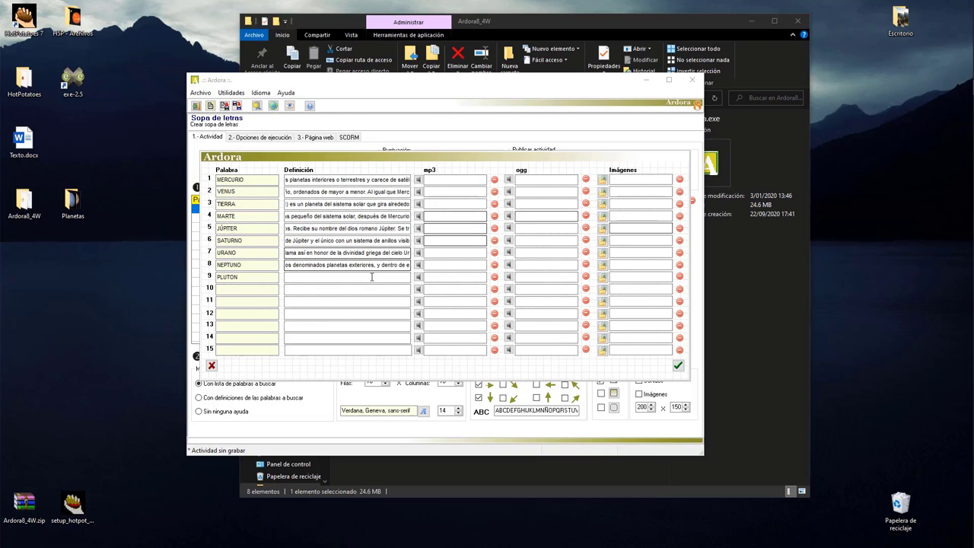
left_click(371, 277)
key("ctrl+v")
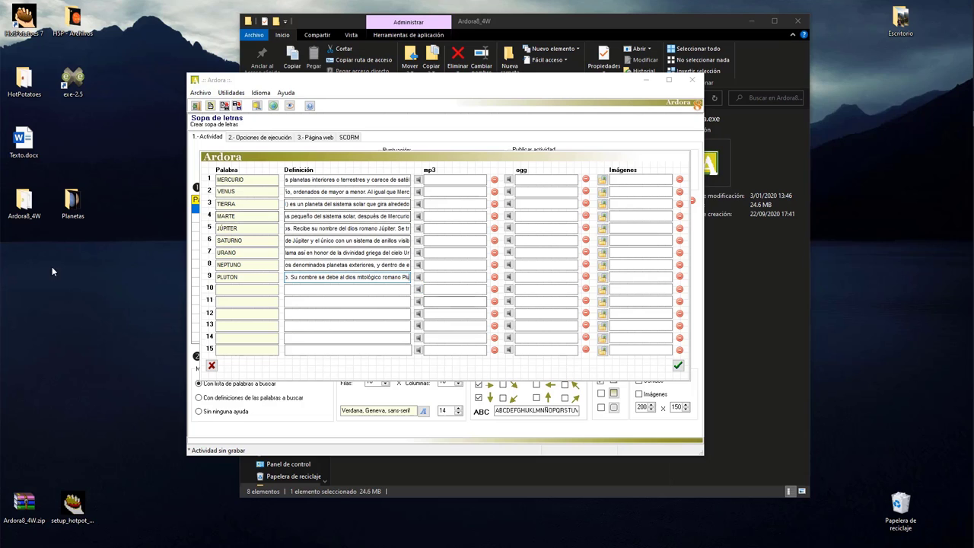
Attach the matching picture from the Planetas folder to each planet word, accept the word list and enable Imágenes for the activity.
left_click(601, 181)
double_click(325, 259)
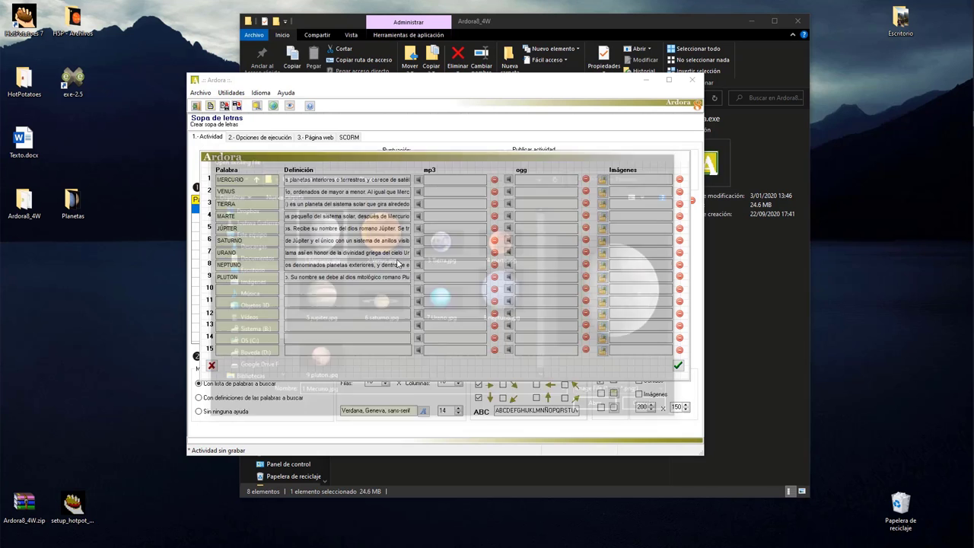
left_click(602, 191)
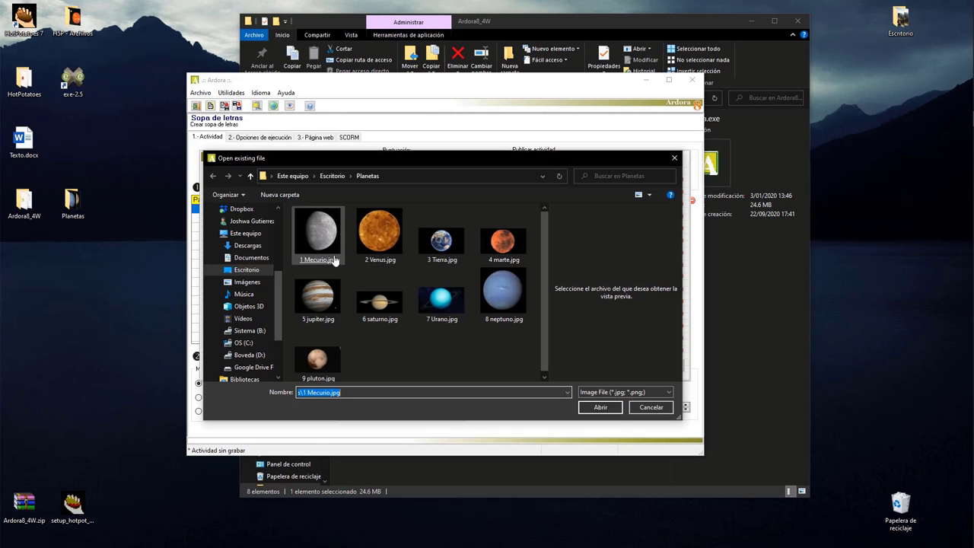
double_click(374, 243)
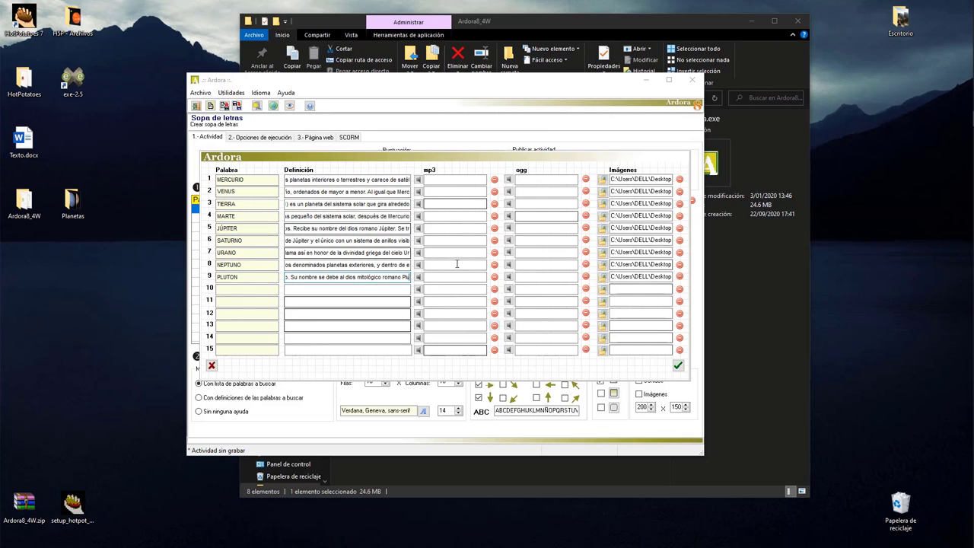
left_click(678, 365)
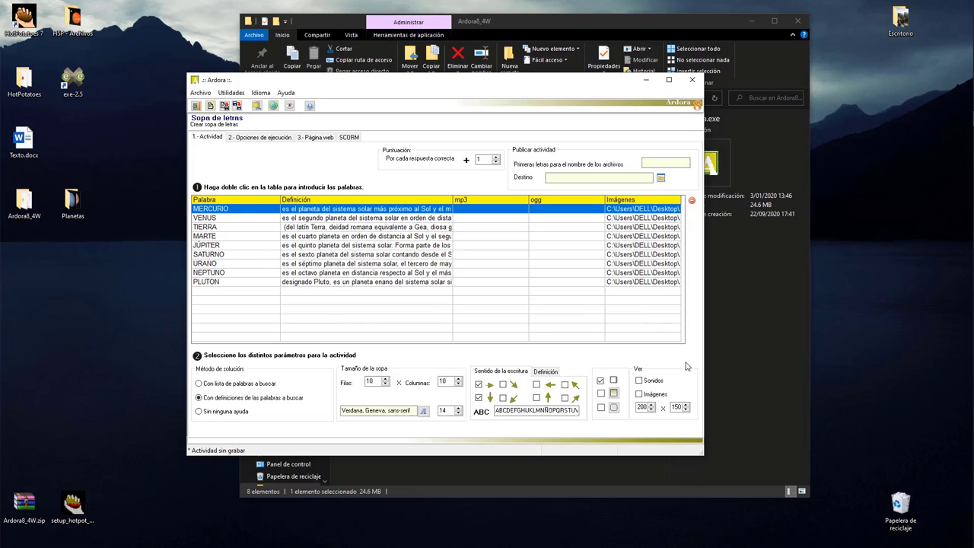
left_click(642, 396)
Set the congratulation message to "¡Muy bien!" and enter the author's name for the activity's web page.
left_click(262, 137)
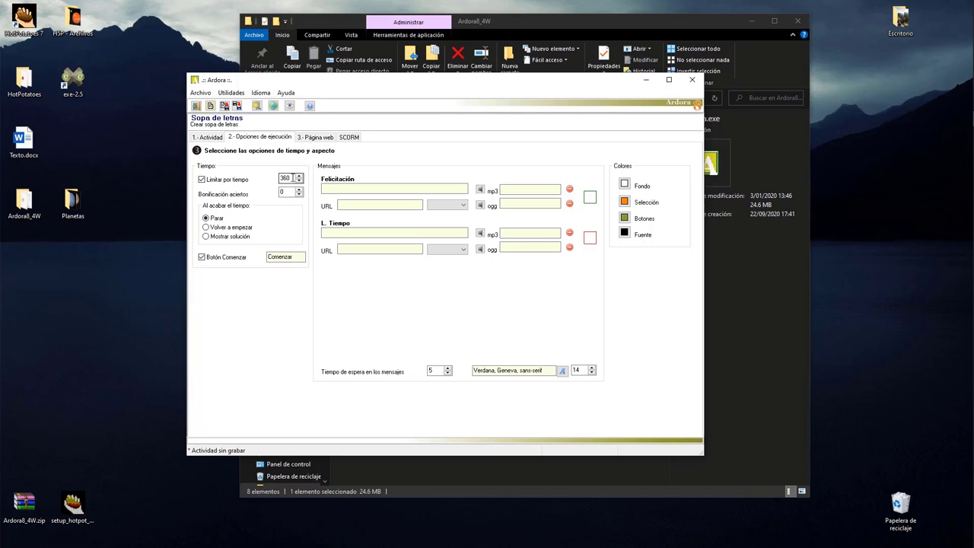
left_click(351, 186)
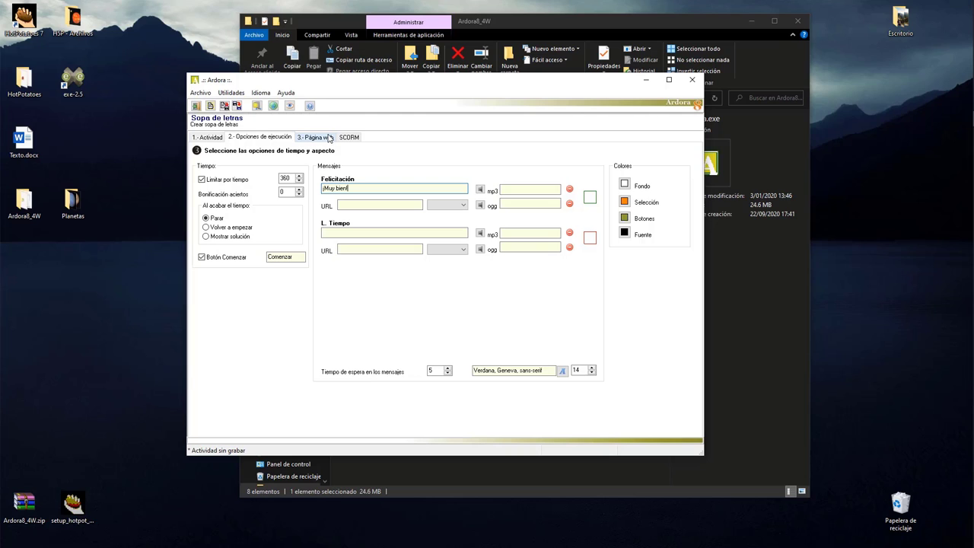
left_click(329, 138)
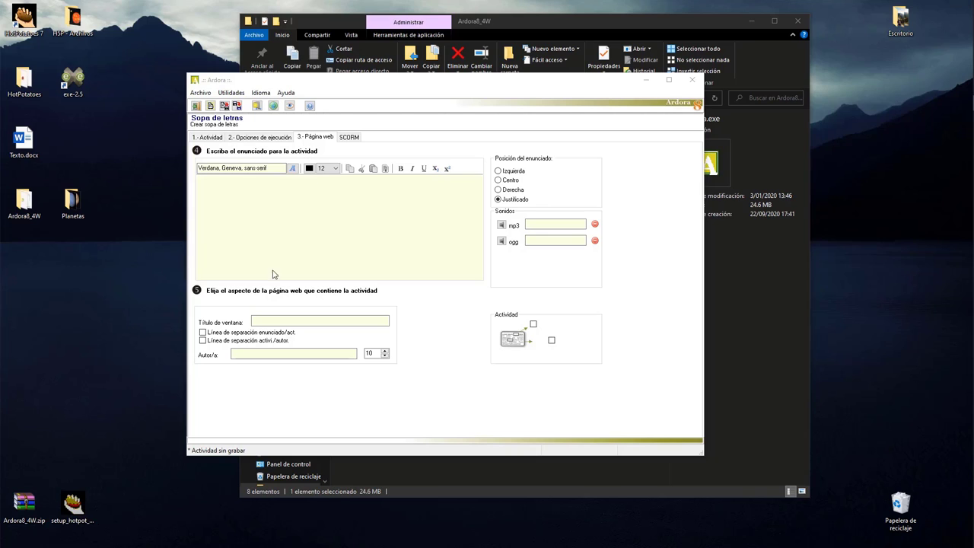
left_click(247, 352)
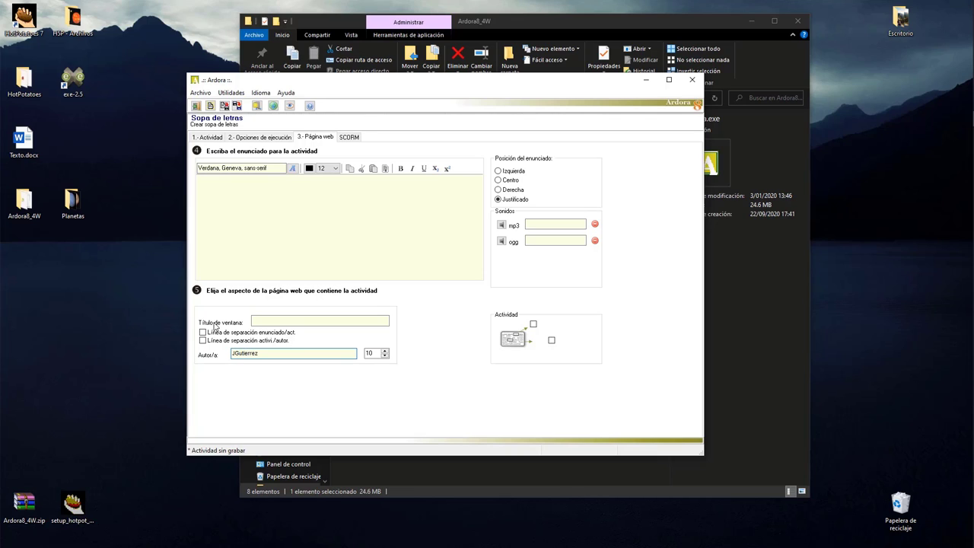
Configure the SCORM scoring to give a fixed score when solved correctly and zero when finished incorrectly.
left_click(349, 138)
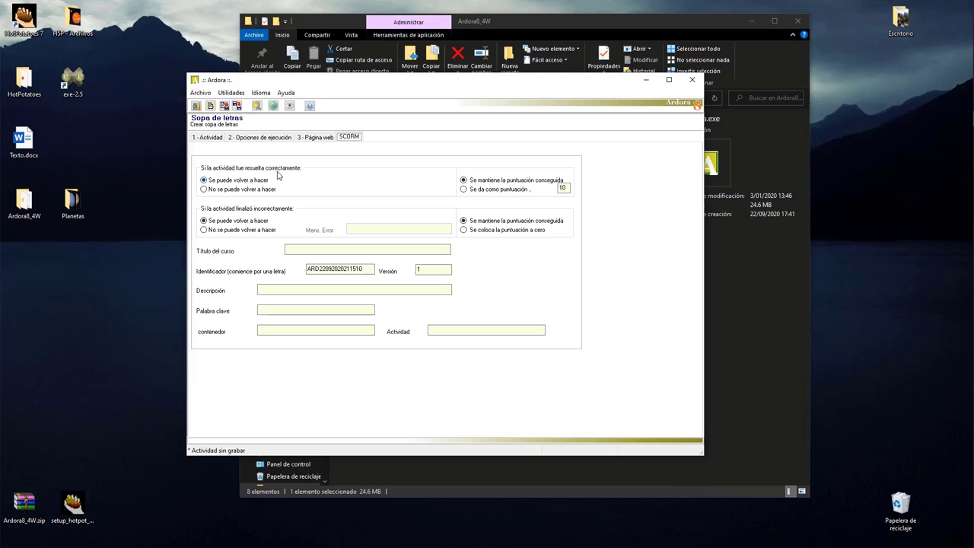
left_click(464, 190)
double_click(563, 188)
left_click(489, 230)
Preview the word search activity in the browser.
left_click(289, 106)
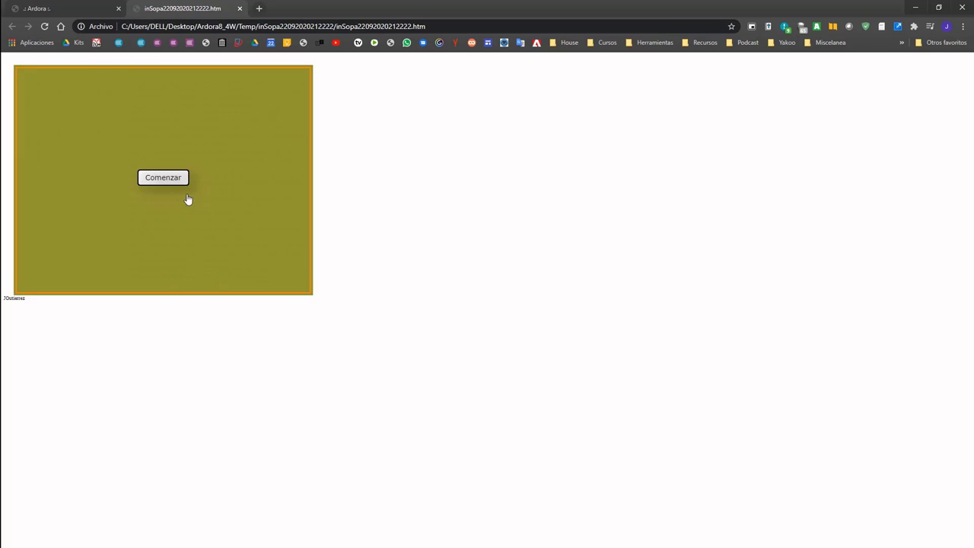
Start the word search activity in the browser preview and enlarge the page.
left_click_drag(32, 304, 5, 306)
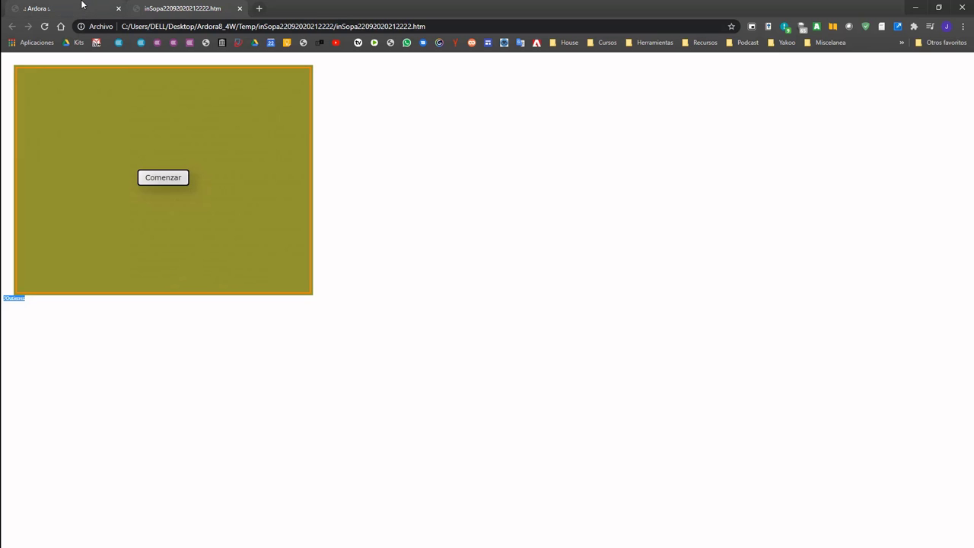
left_click(180, 182)
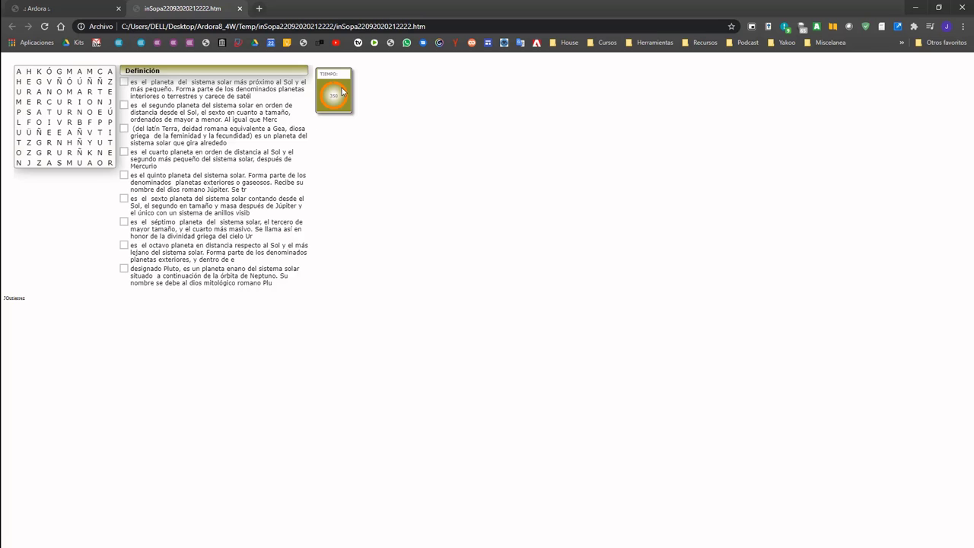
key("ctrl+plus")
key("ctrl+plus")
key("ctrl+plus")
key("ctrl+plus")
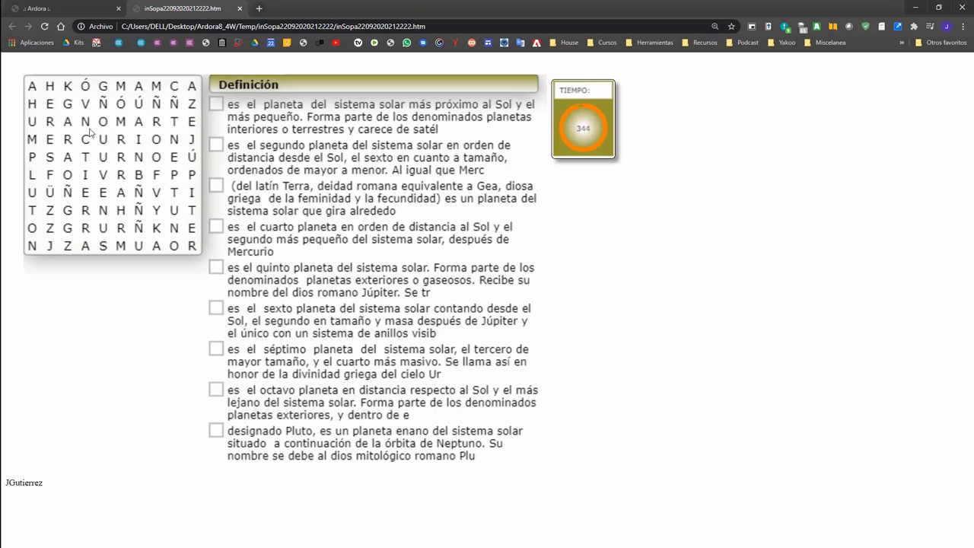
Test the word search by marking MARTE, MERCURIO and JÚPITER in the letter grid.
left_click_drag(120, 123, 187, 130)
mouse_move(223, 230)
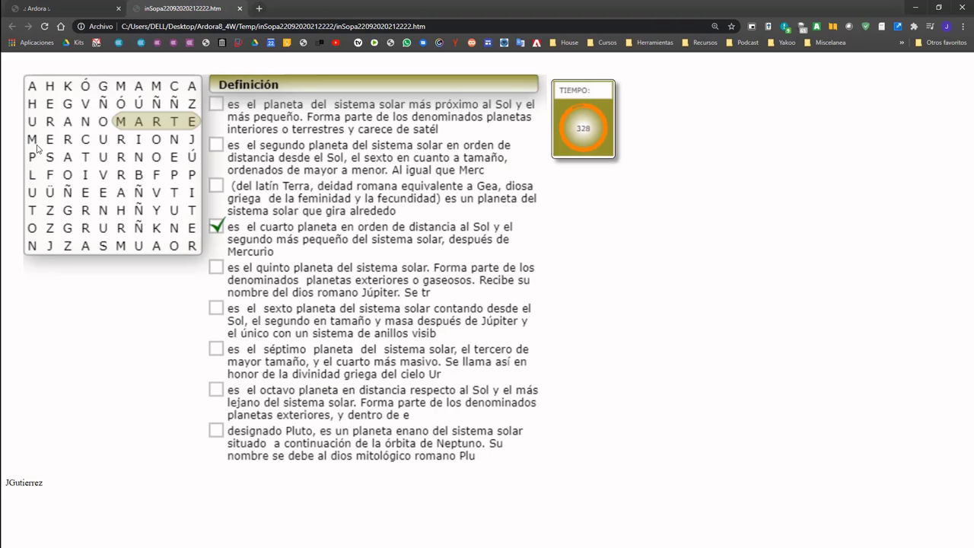
mouse_move(219, 108)
left_click_drag(34, 139, 157, 144)
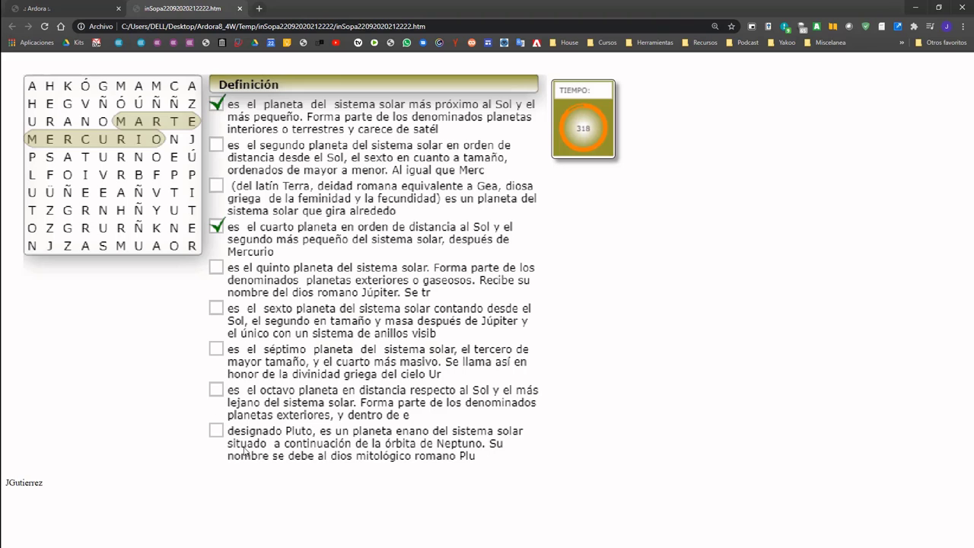
mouse_move(217, 438)
left_click_drag(192, 140, 194, 246)
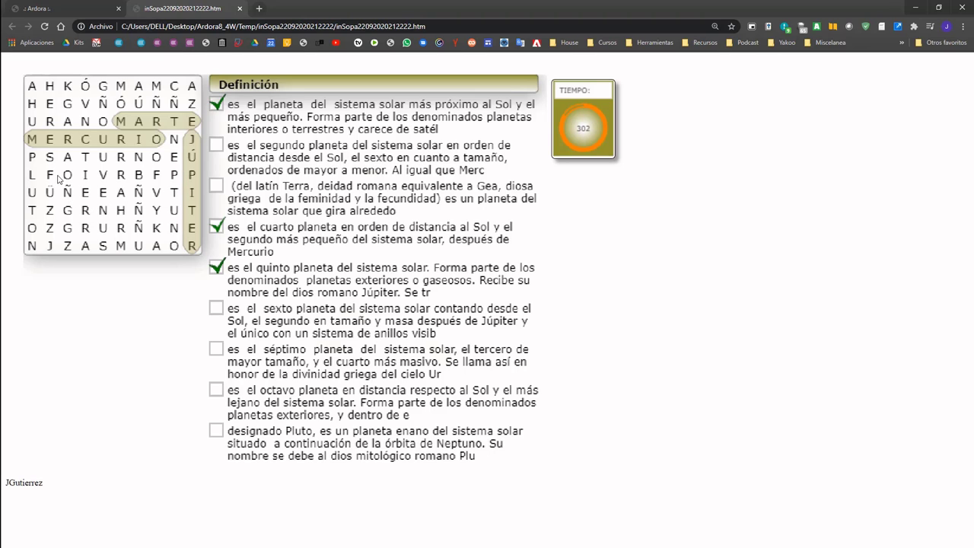
Complete the word search test by marking SATURNO, NEPTUNO, URANO, PLUTÓN, VENUS and TIERRA in the letter grid.
left_click_drag(50, 159, 174, 245)
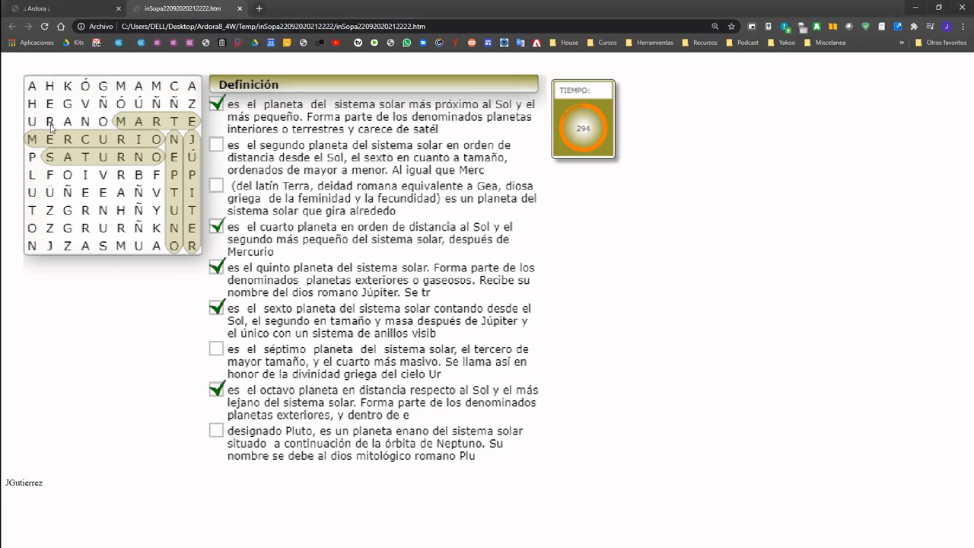
left_click_drag(33, 125, 102, 123)
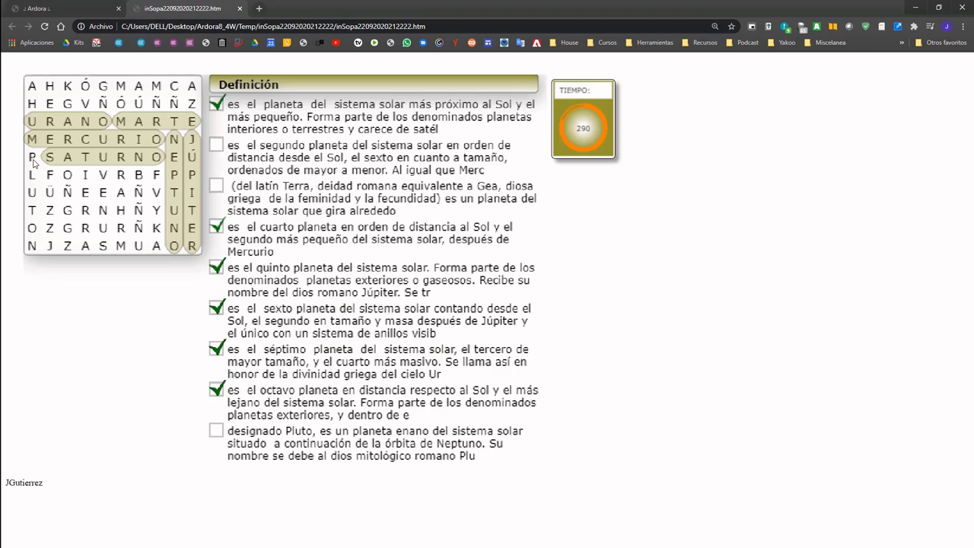
left_click_drag(36, 163, 38, 245)
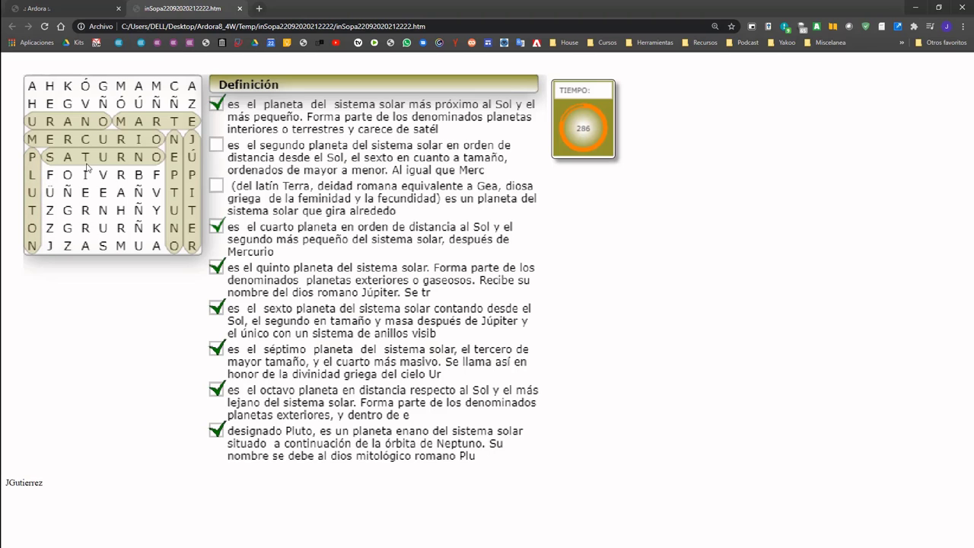
left_click_drag(102, 177, 102, 245)
left_click_drag(87, 156, 87, 247)
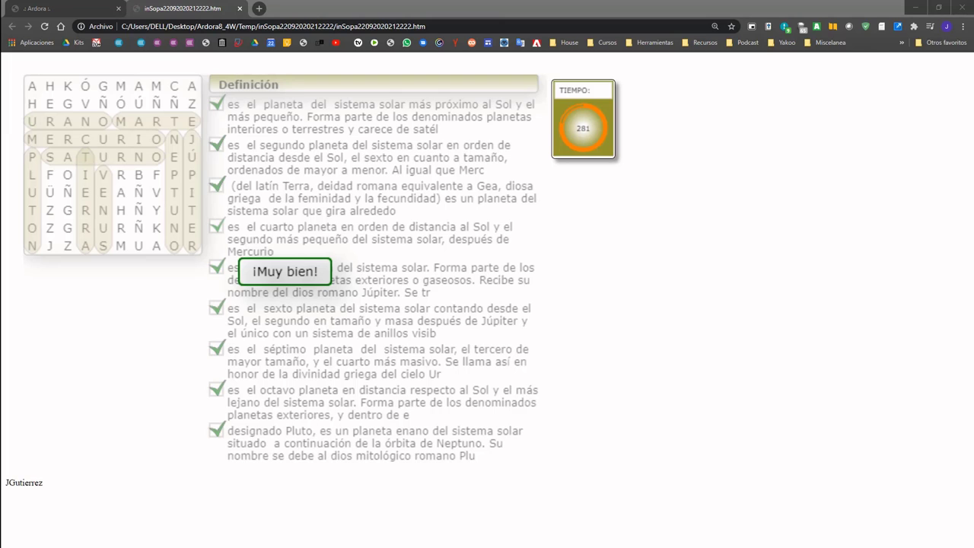
Switch back to Ardora and export the activity as a SCORM package named "Sopa de letras" in the Planetas folder.
left_click(918, 5)
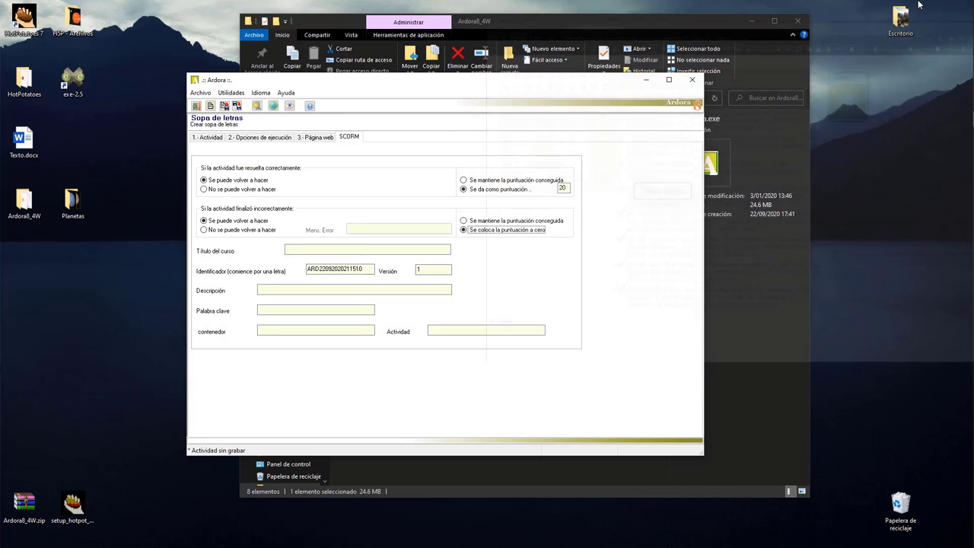
left_click(200, 92)
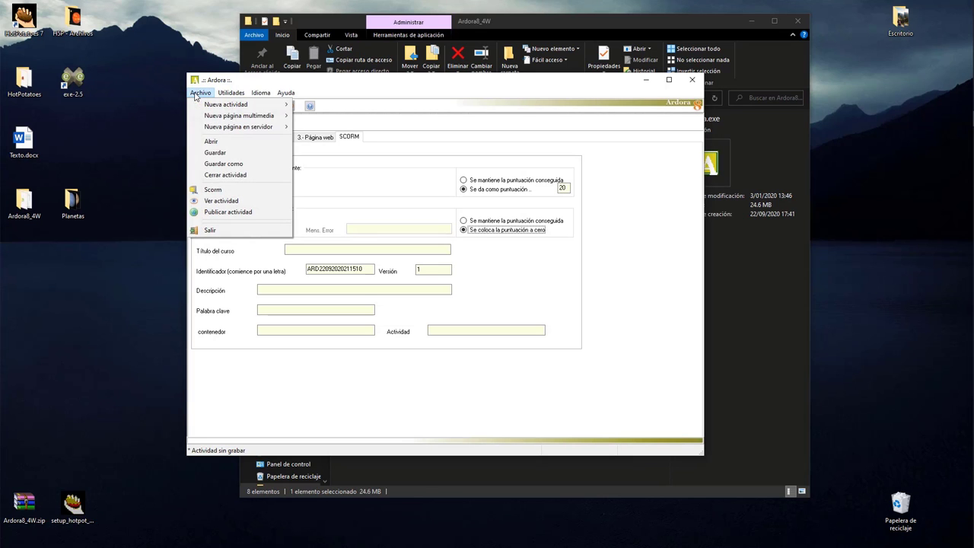
left_click(249, 196)
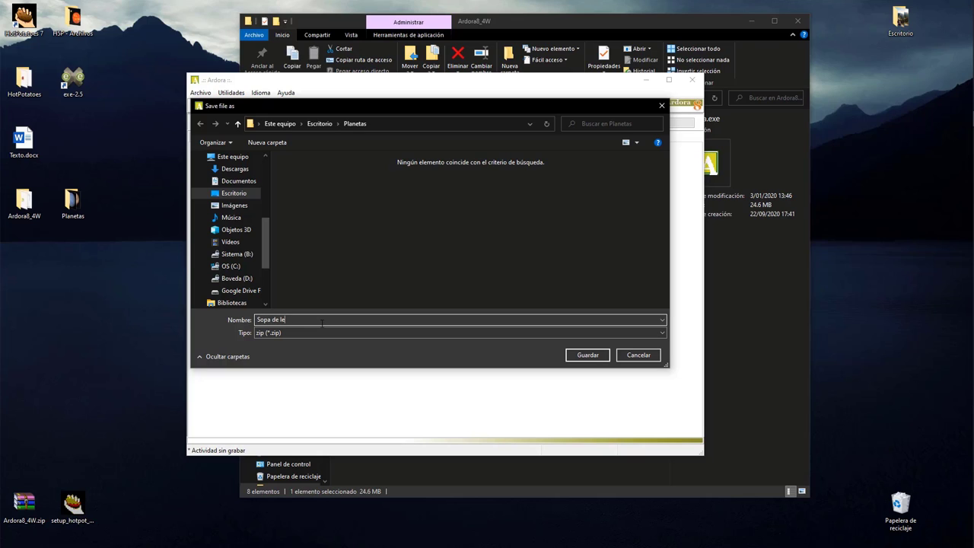
left_click(600, 357)
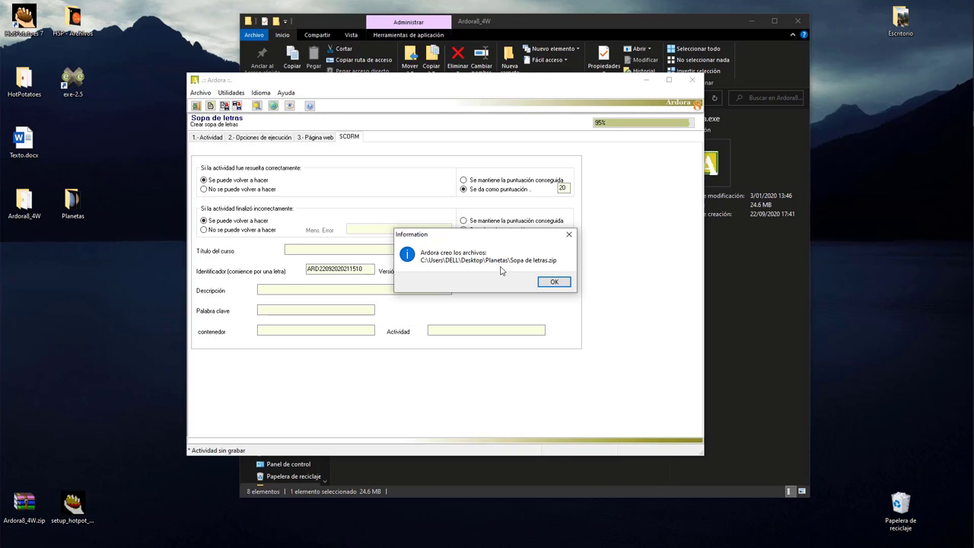
Open the Planetas folder and check the exported SCORM zip package.
left_click(72, 201)
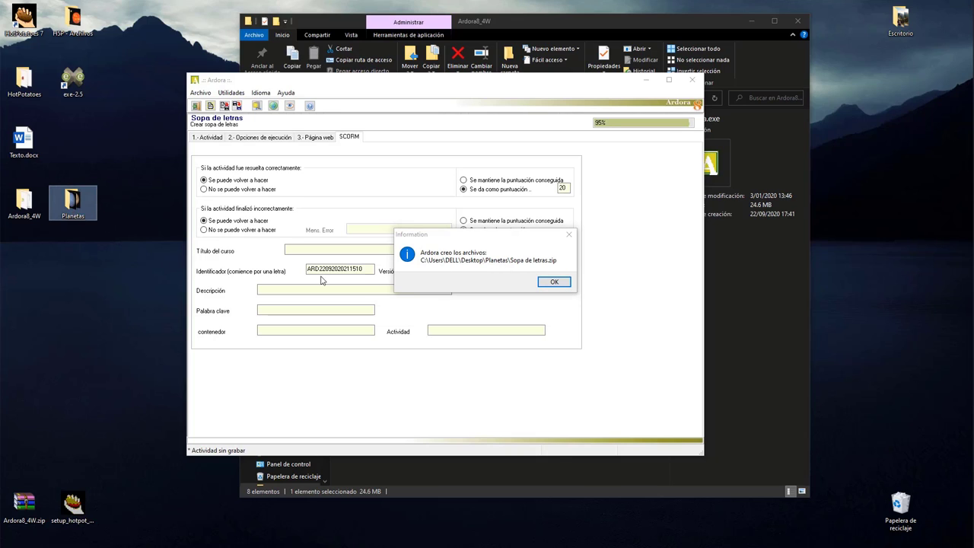
key("Return")
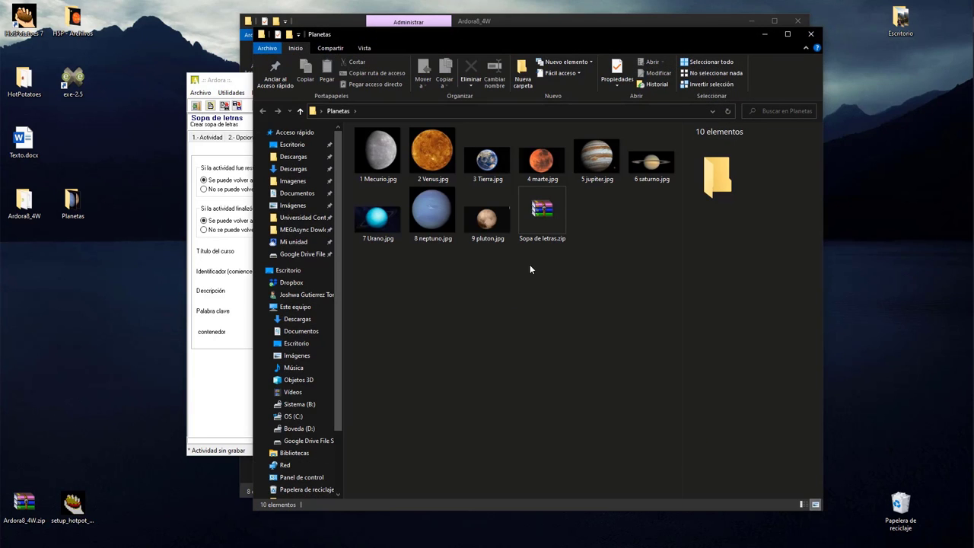
left_click_drag(573, 253, 520, 243)
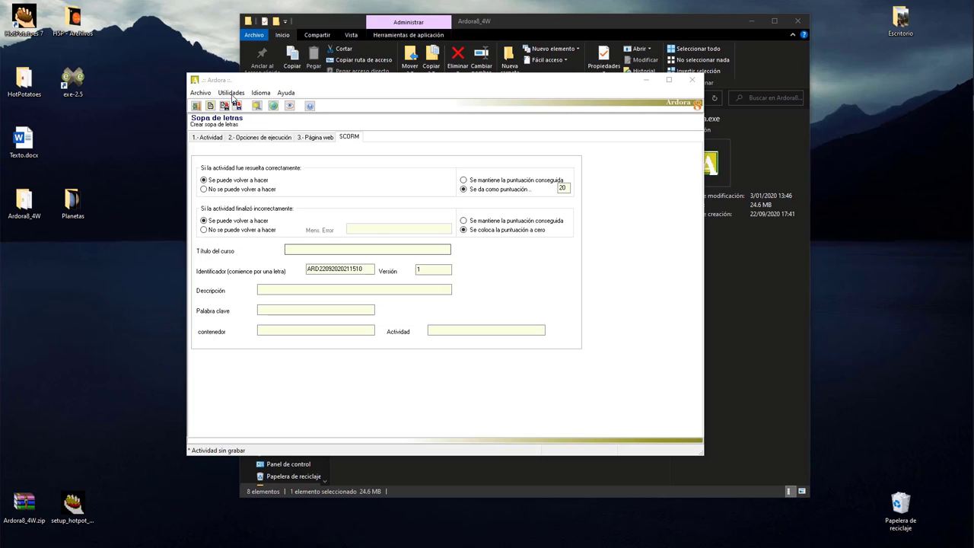
Save the word search activity in the Planetas folder as "Sopa de letras - Planetas".
left_click(200, 92)
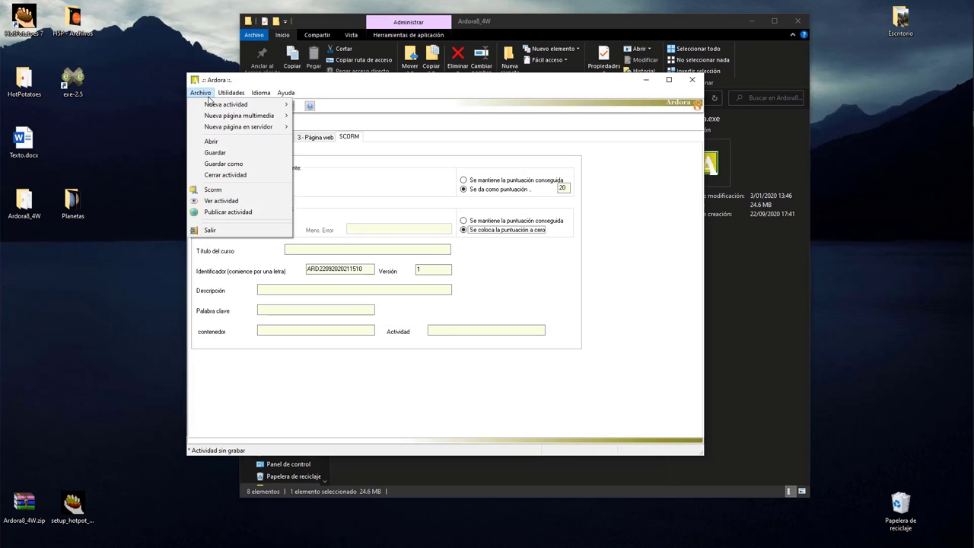
left_click(216, 154)
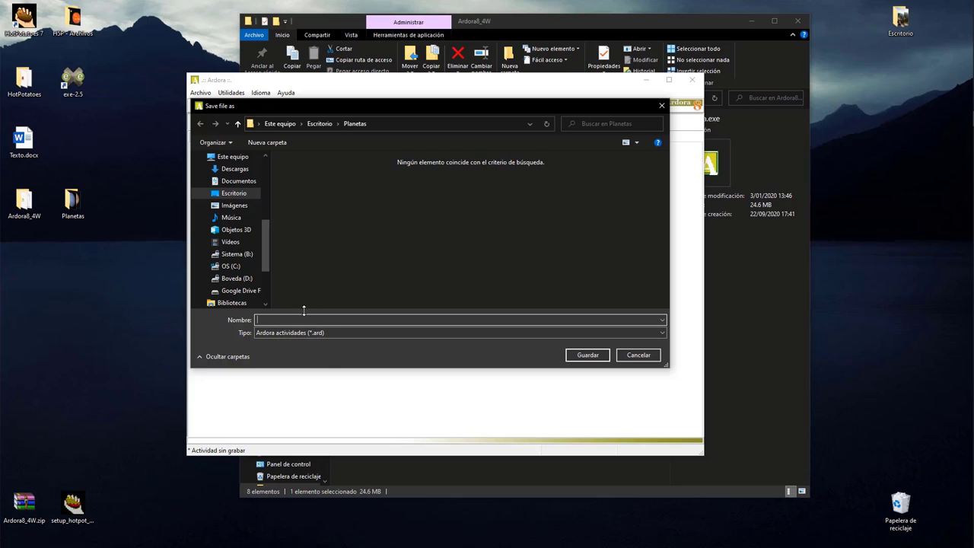
type("Sopa de")
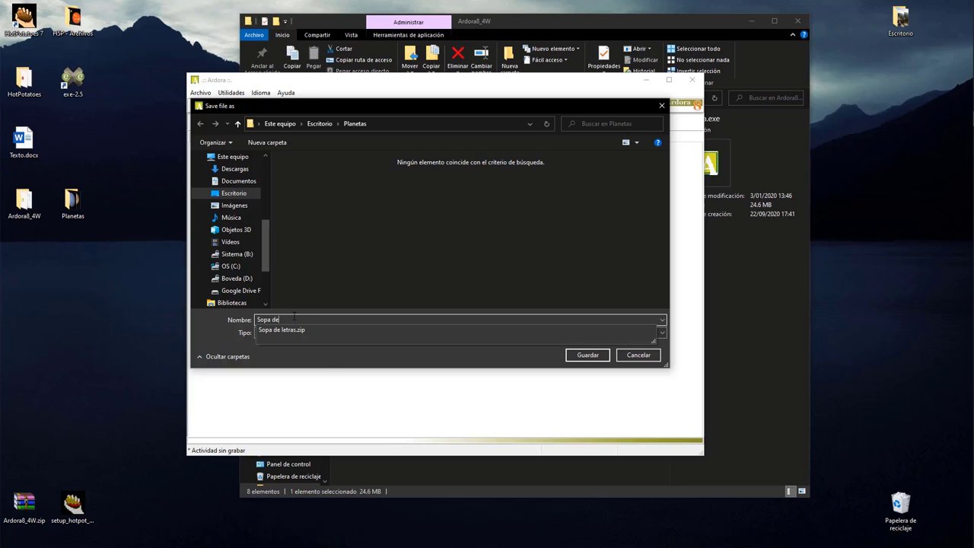
type(" letras - Planetas")
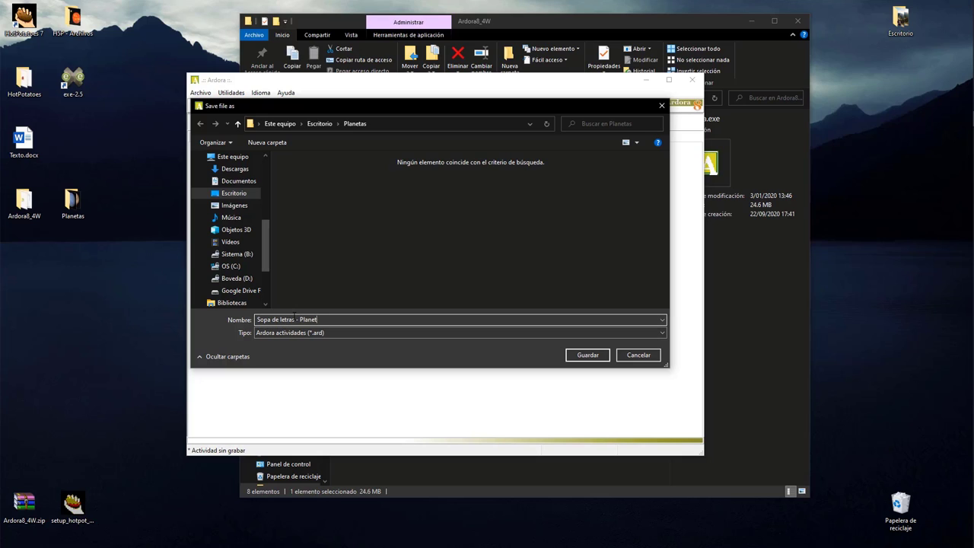
left_click(586, 355)
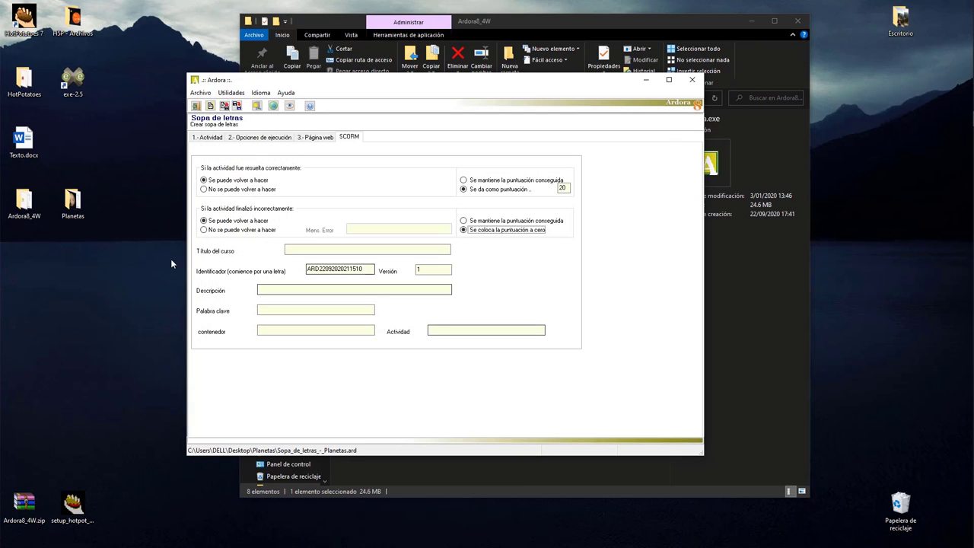
Inspect the saved .ard activity file and the SCORM zip in the Planetas folder, and close the open windows.
double_click(91, 211)
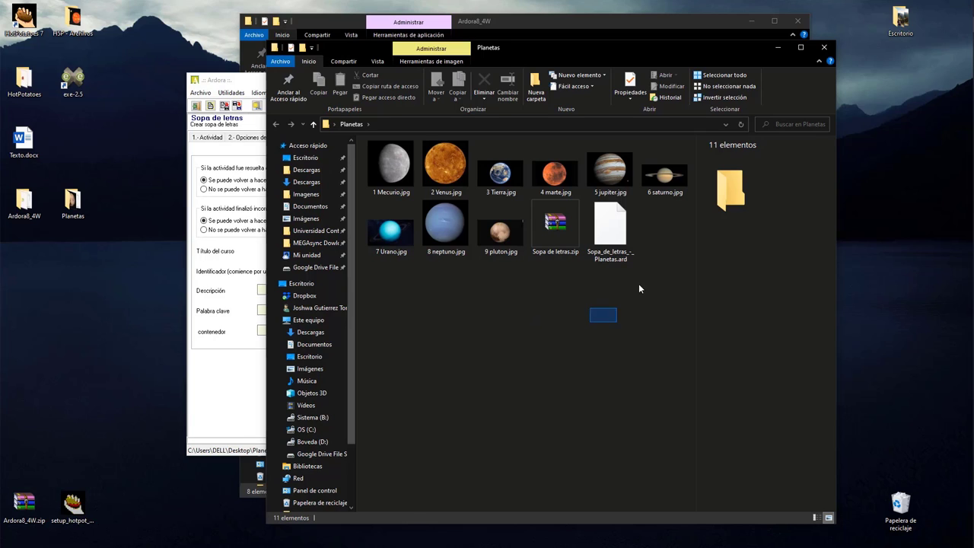
left_click_drag(639, 288, 660, 253)
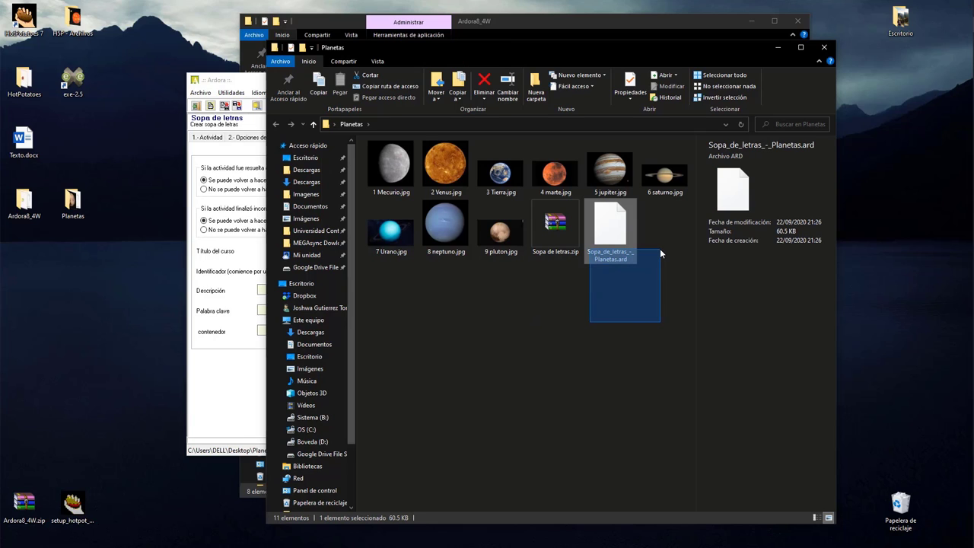
left_click_drag(660, 254, 659, 255)
left_click_drag(553, 304, 546, 243)
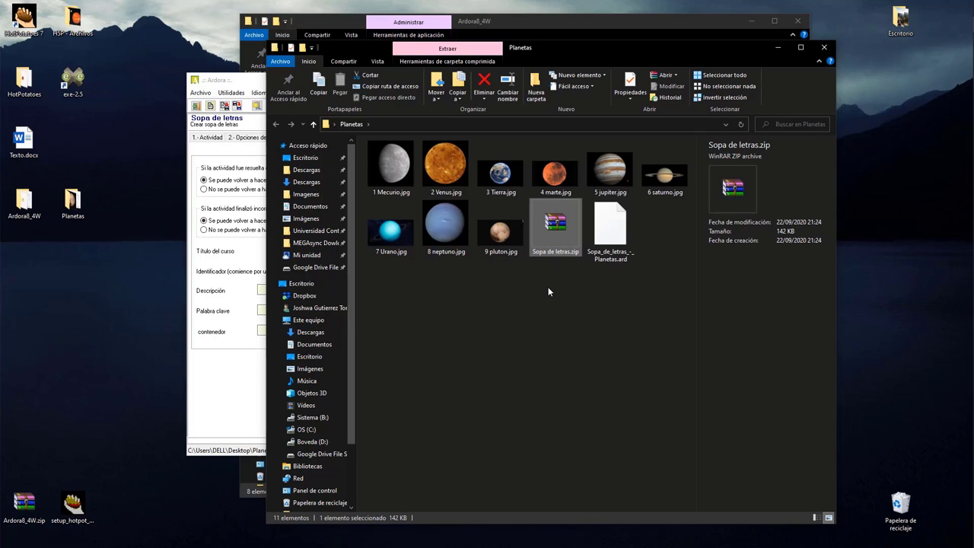
key("alt+F4")
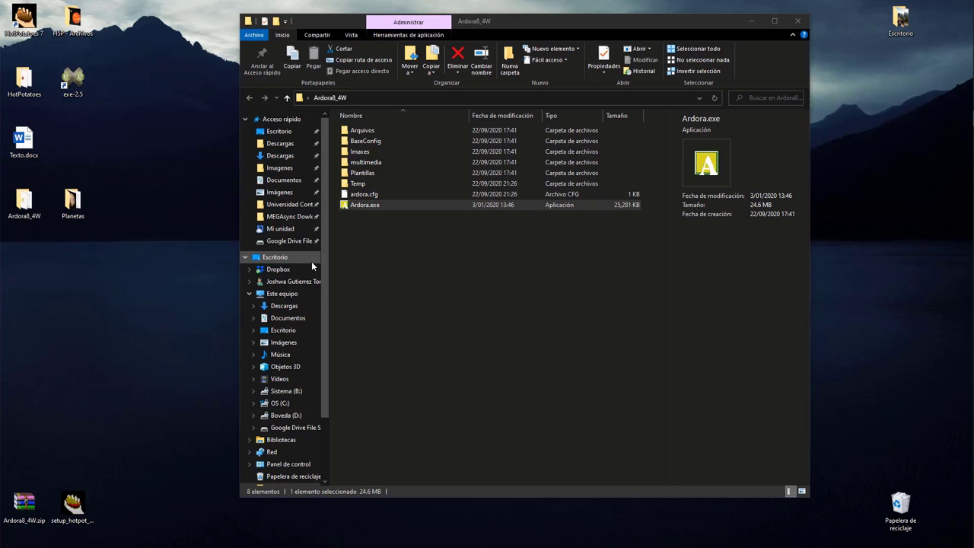
Launch Ardora again and create a new Relacionar activity of the type Frases, Imágenes.
double_click(373, 215)
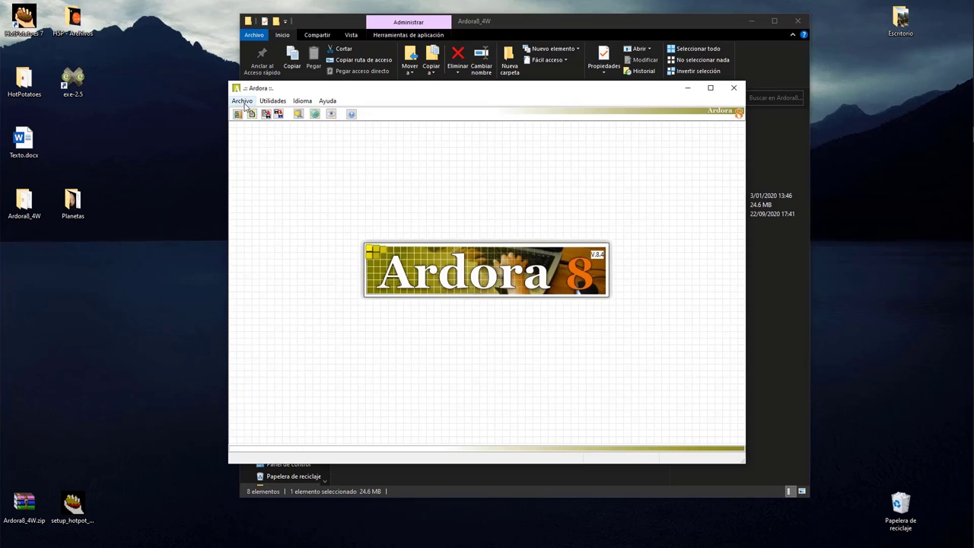
left_click(243, 102)
mouse_move(244, 116)
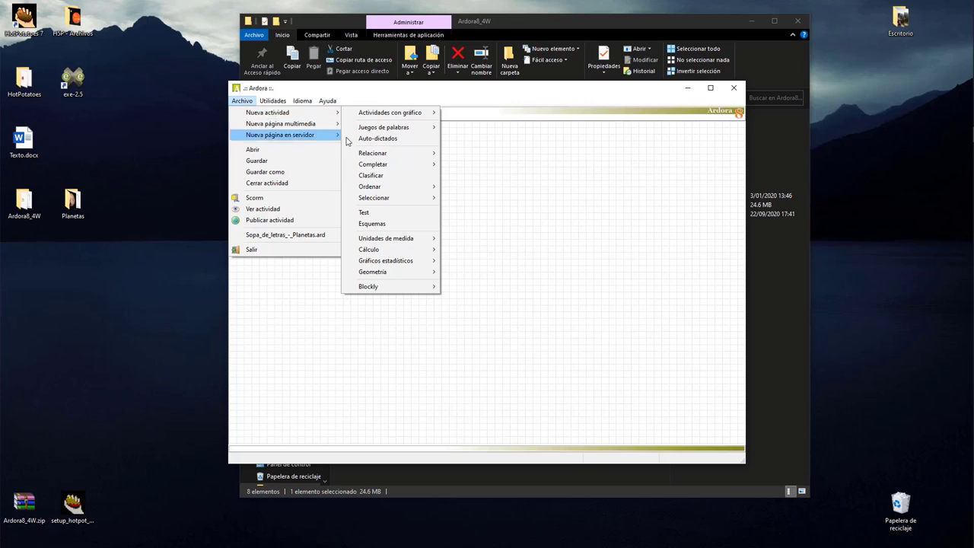
mouse_move(408, 156)
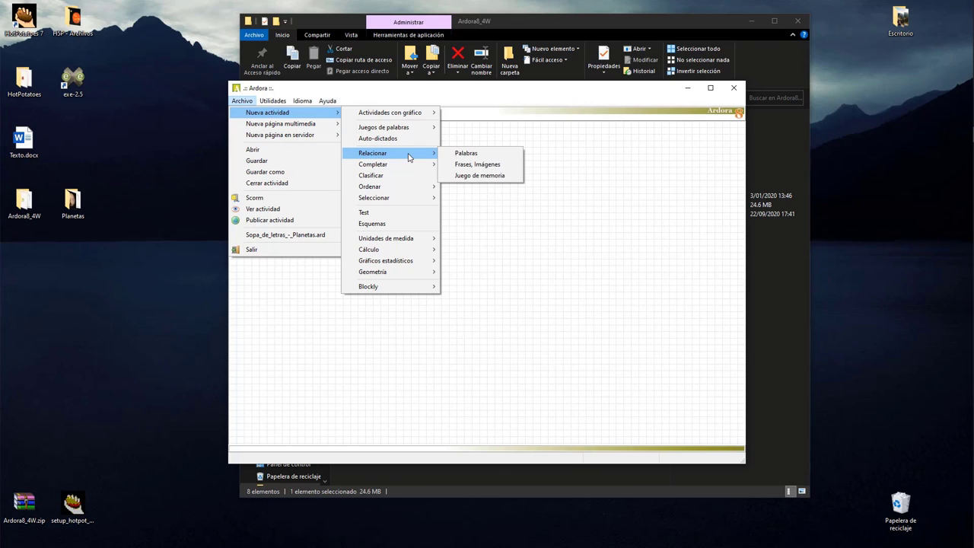
left_click(489, 170)
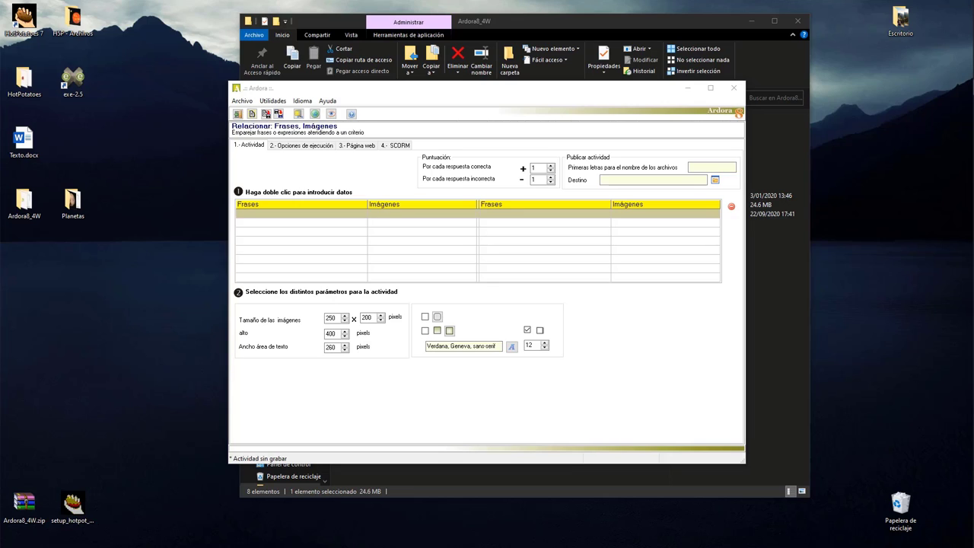
Fill the Izquierda phrases of pairs 1 to 5 with the descriptions of Mercurio, Venus, Tierra, Marte and Júpiter.
double_click(294, 219)
type("planetas interiores o terrestres y carece de satélites naturales al igual que Venus.")
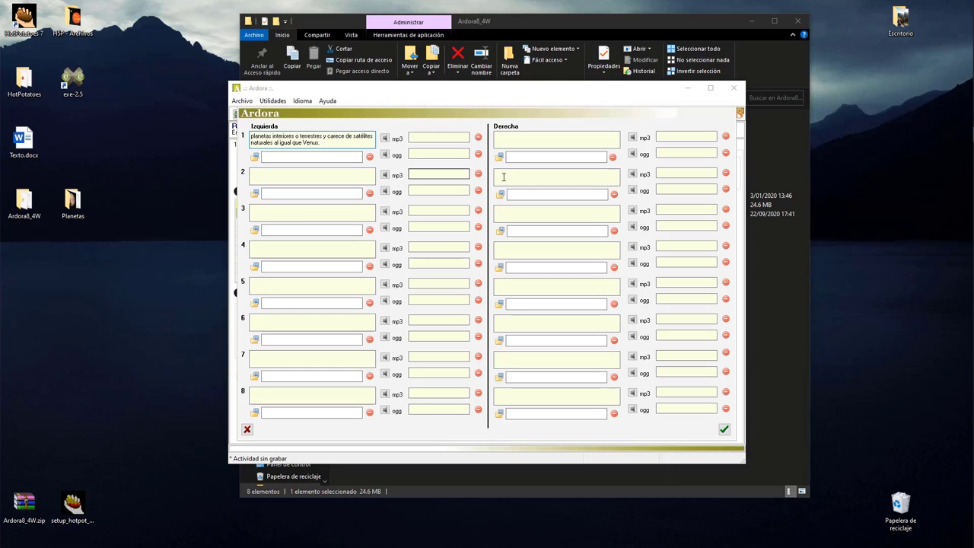
left_click(300, 174)
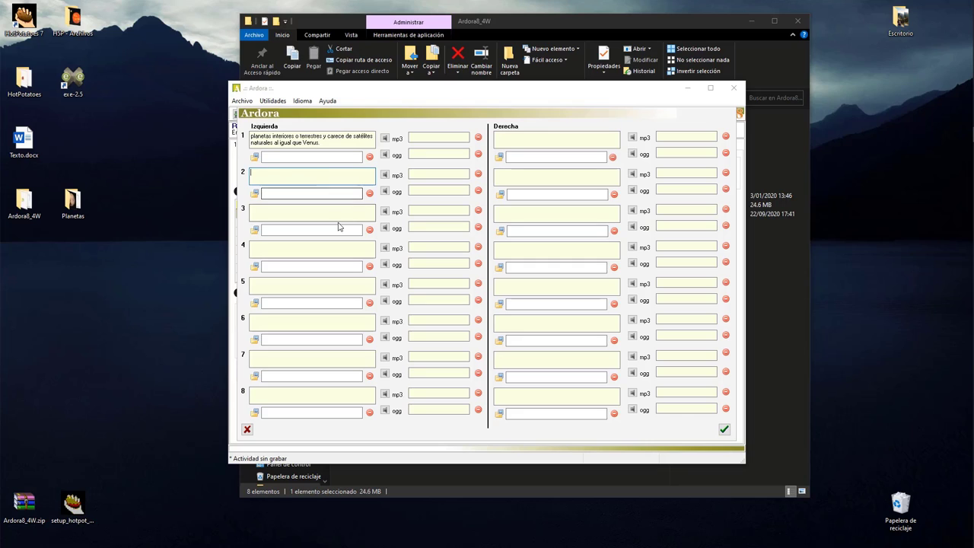
type("nombre en honor a Venus, la diosa romana del amor.")
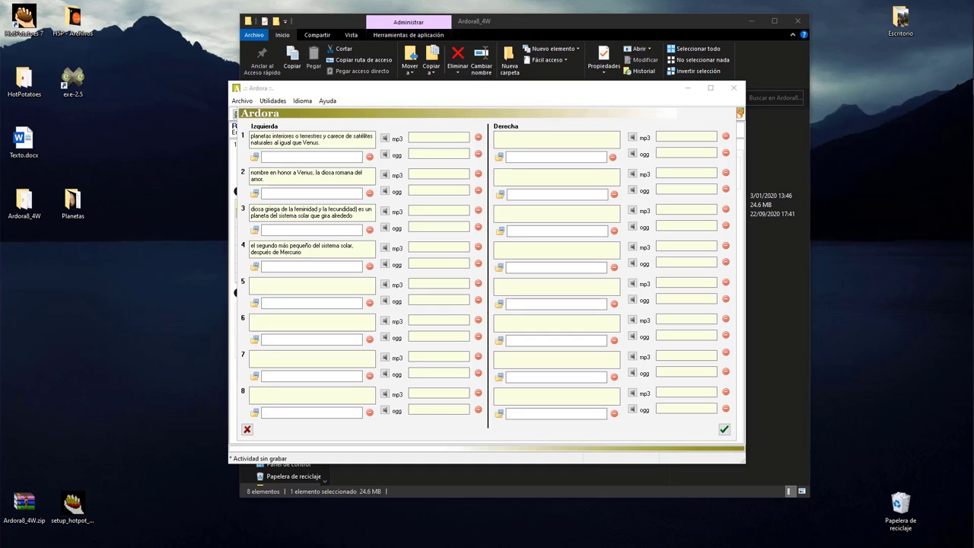
left_click(312, 285)
type("Júpiter. Se trata del planeta que ofrece un mayor brillo a lo largo del año dependiendo de su fase")
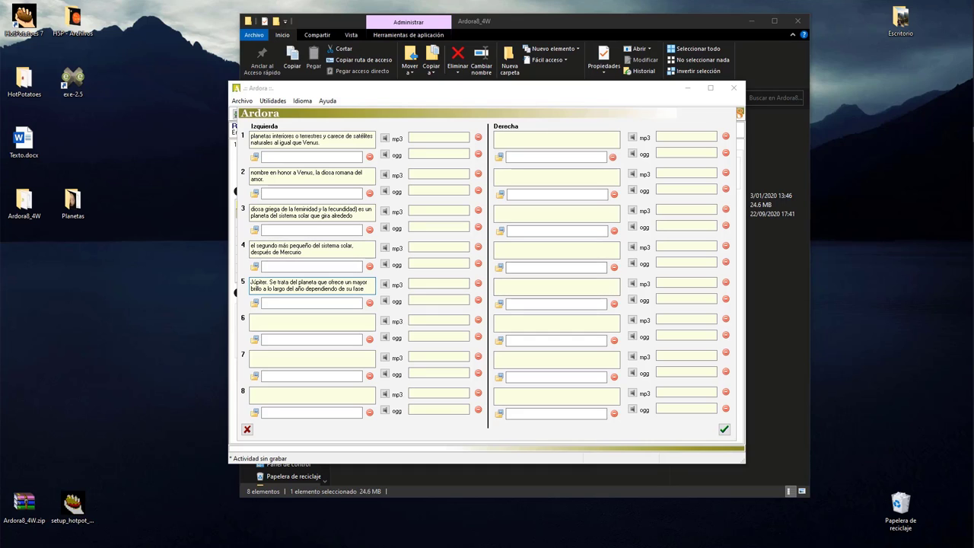
key("Tab")
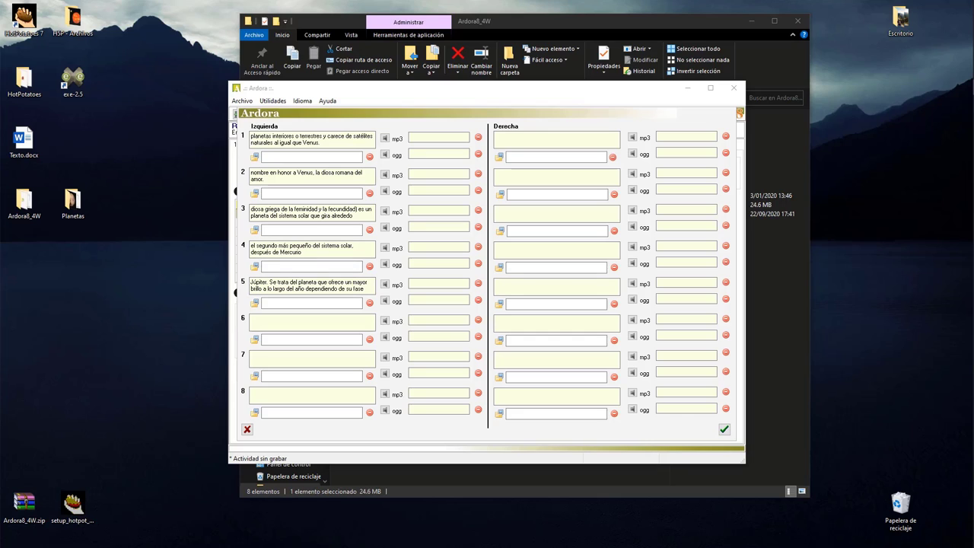
Fill the Izquierda phrases of pairs 6 to 8 with the descriptions of Saturno, Urano and Neptuno.
left_click(294, 319)
type("del dios romano Saturno. Forma parte de los denominados planetas exteriores o gaseosos.")
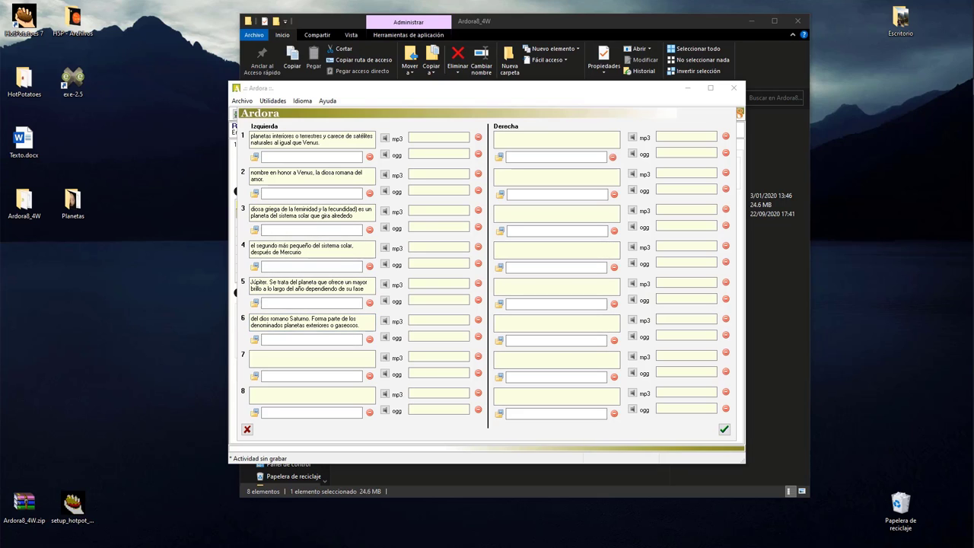
left_click(312, 359)
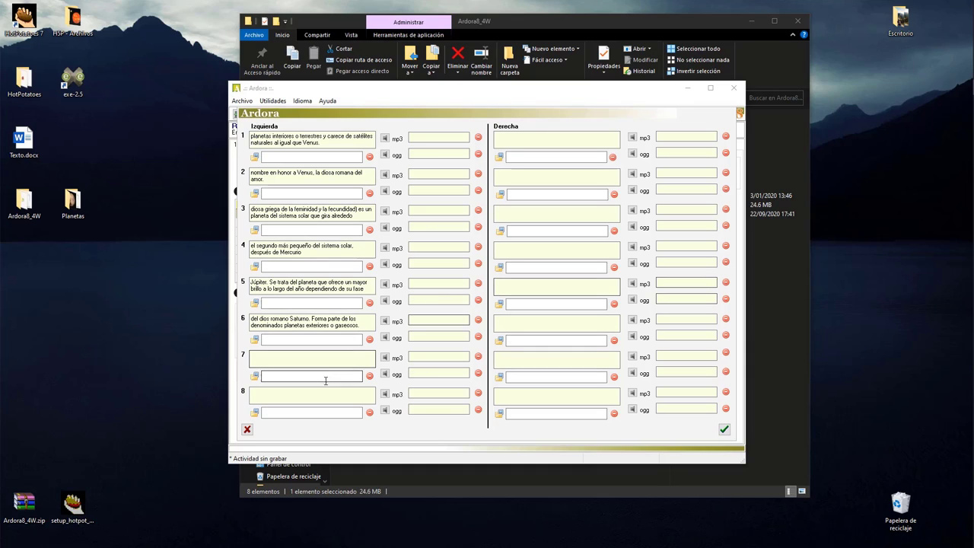
type("en honor de la divinidad griega del cielo Urano, el padre de Crono y el abuelo de Zeus")
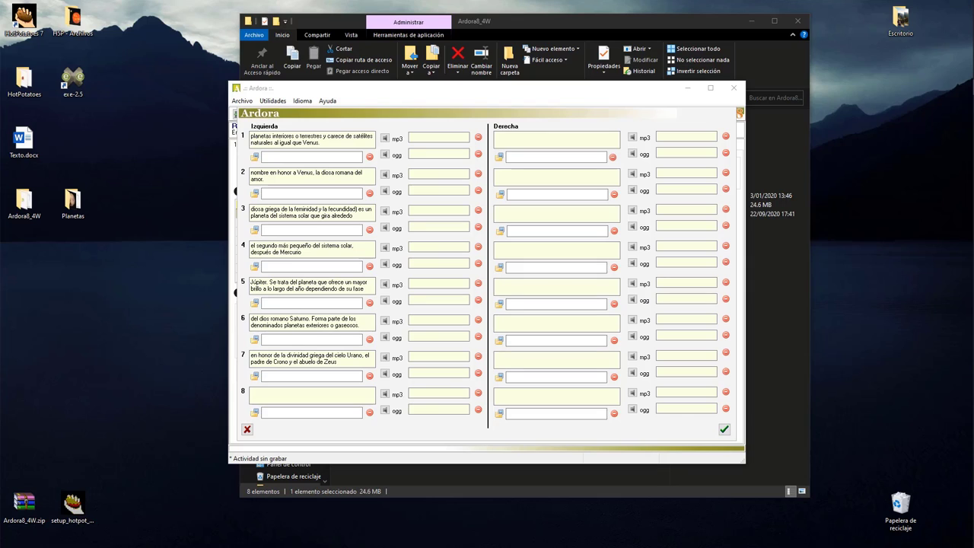
left_click(274, 394)
type("fue descubierto gracias a predicciones matemáticas.")
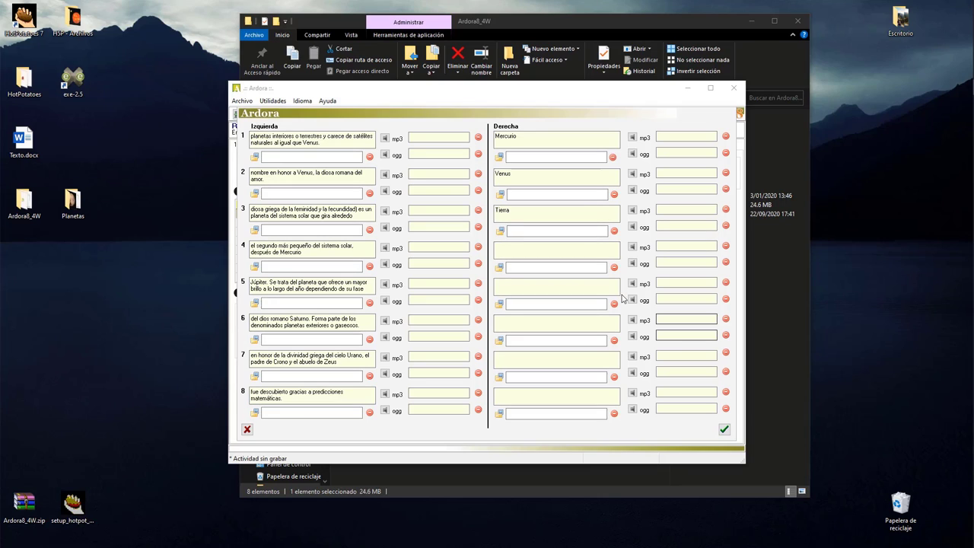
Enter Marte, Júpiter, Saturno, Urano and Neptuno as the Derecha phrases of pairs 4 to 8 and accept the data.
left_click(533, 250)
type("Marte")
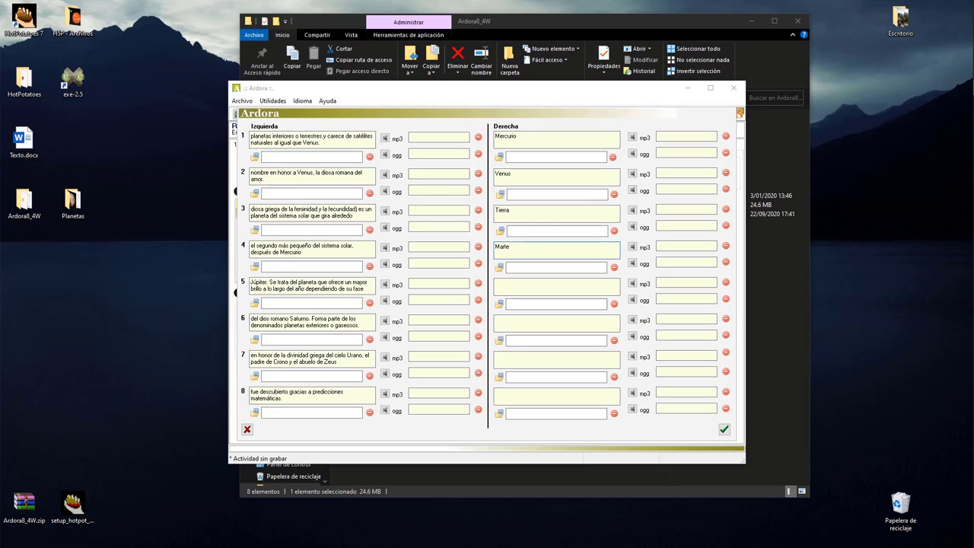
left_click(532, 286)
type("Júpiter")
left_click(533, 322)
type("Saturno")
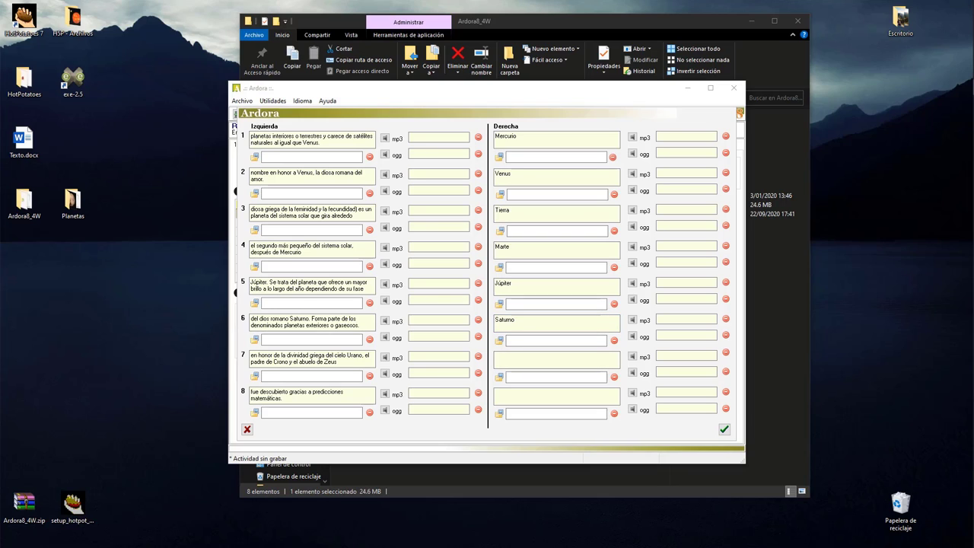
left_click(531, 352)
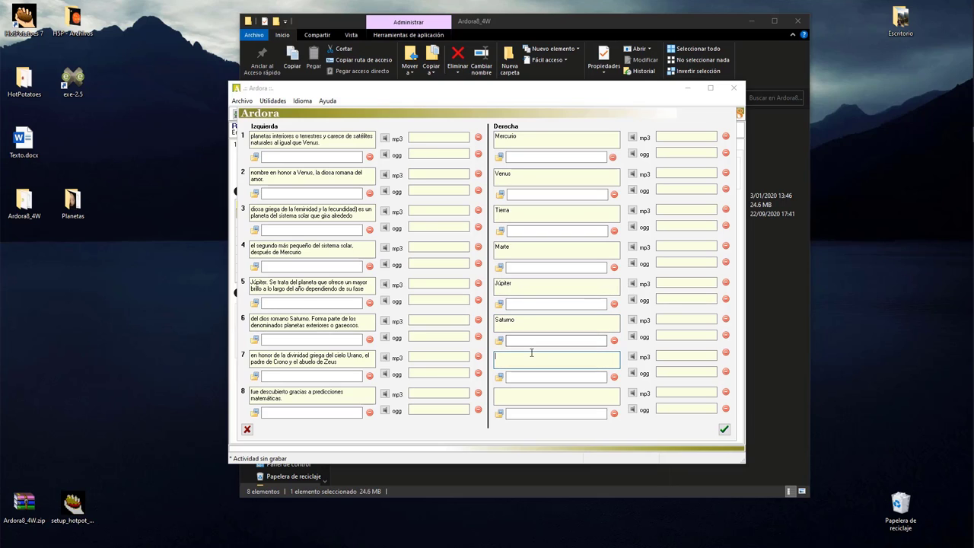
type("Urano")
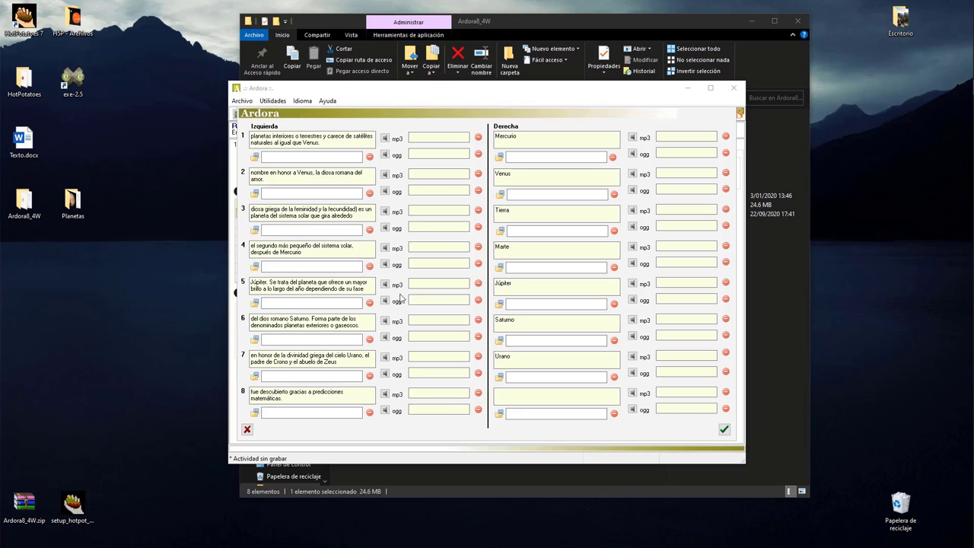
left_click(522, 399)
type("Neptuno")
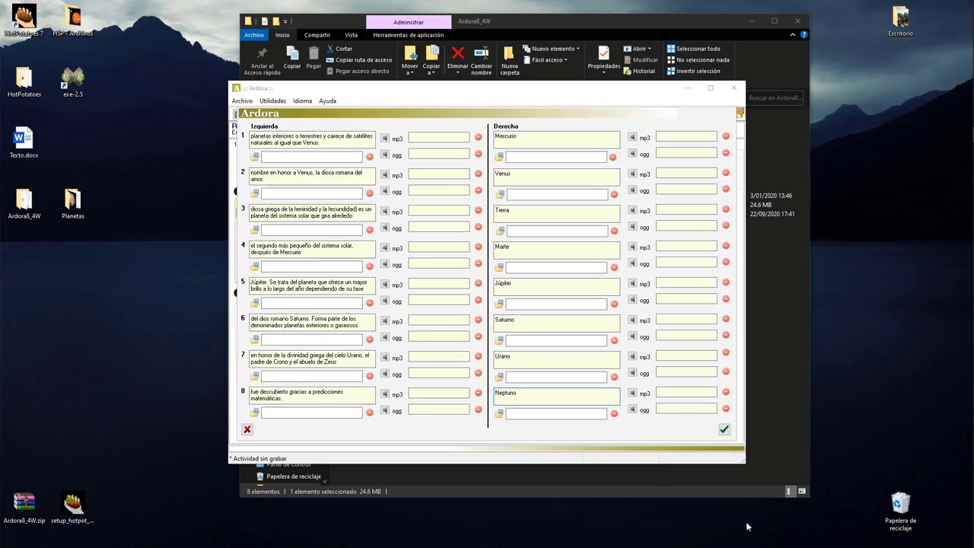
left_click(724, 429)
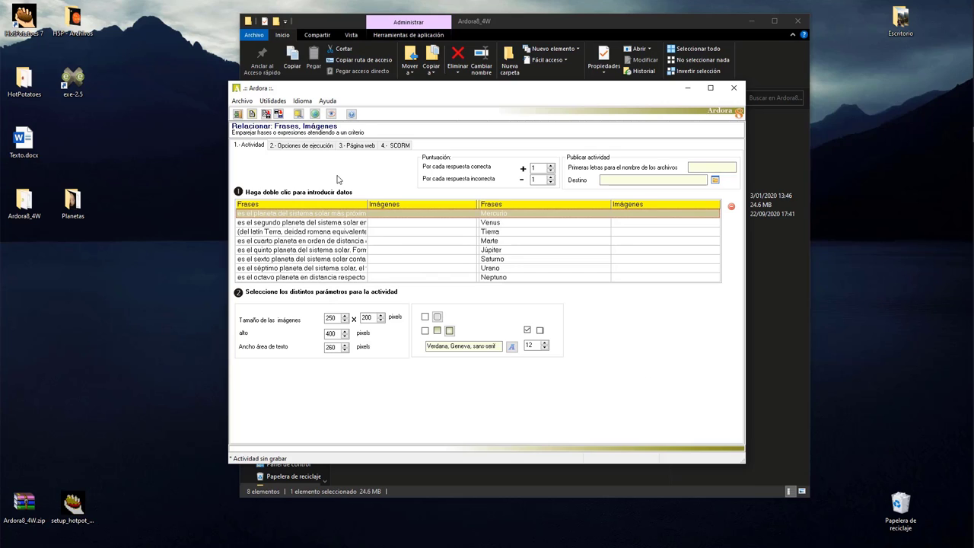
Enable the time limit in the execution options and set the messages "¡Genial!" for Felicitación and "Intenta nuevamente" for errors.
left_click(327, 152)
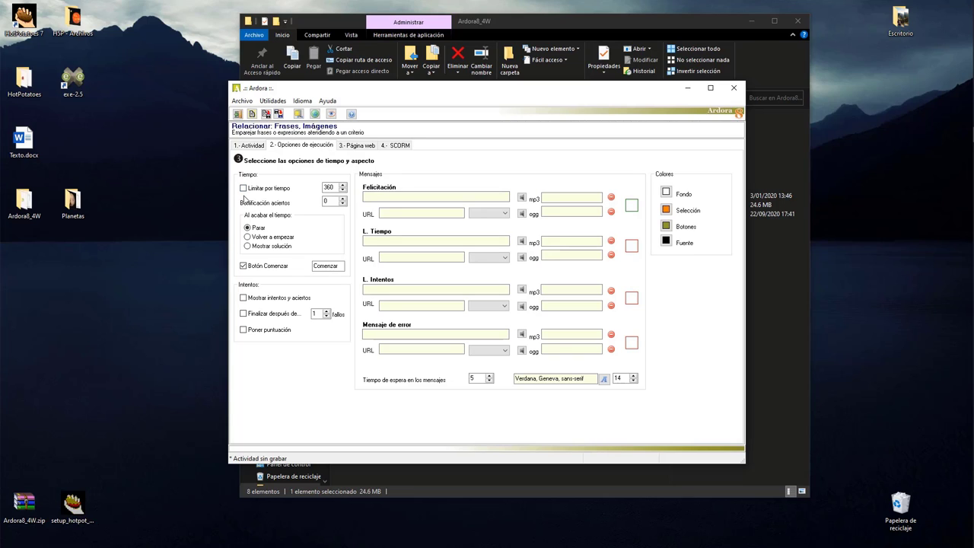
left_click(245, 191)
left_click(437, 196)
type("¡Genia")
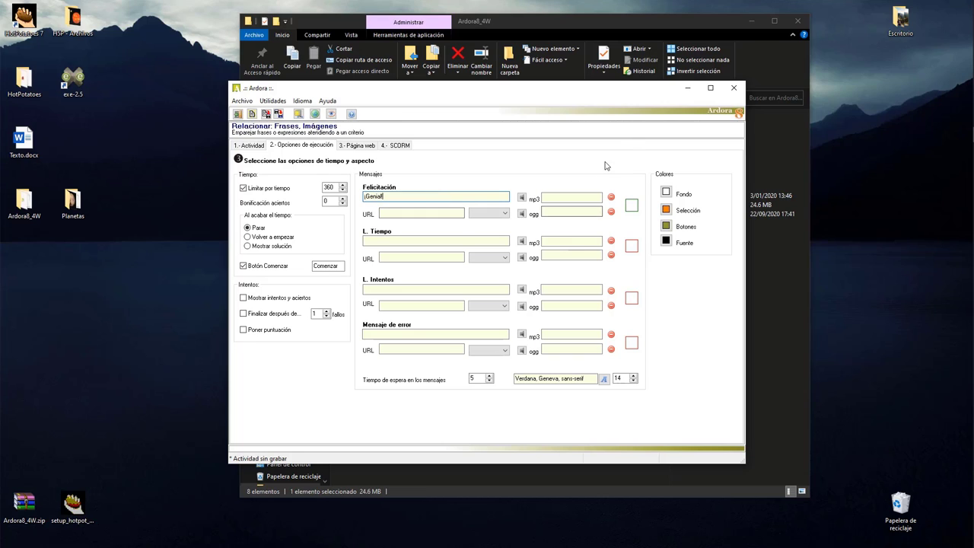
type("l!")
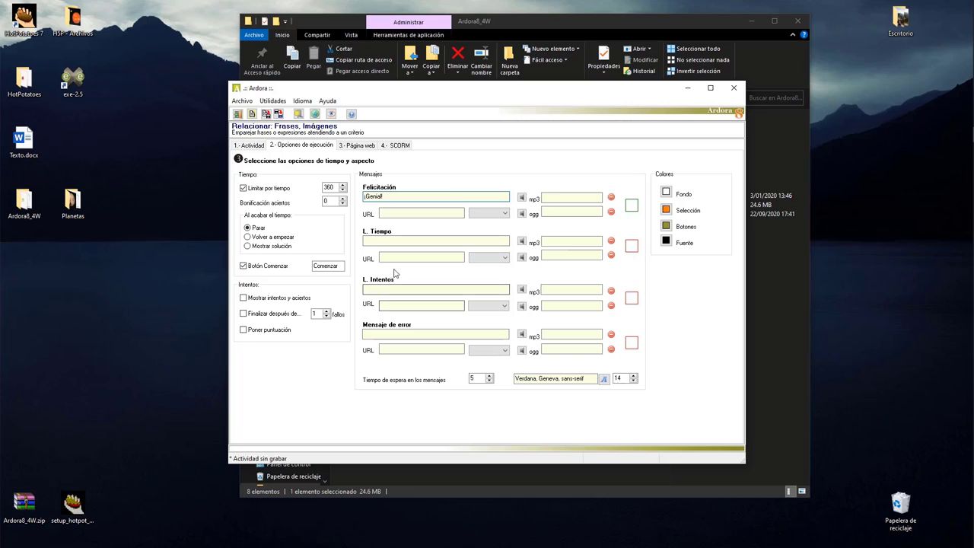
left_click(391, 241)
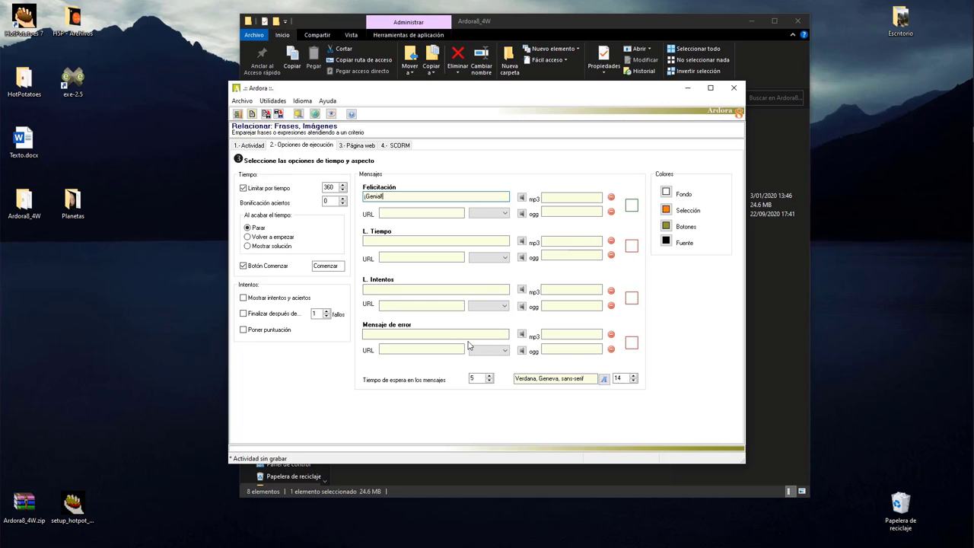
left_click(440, 335)
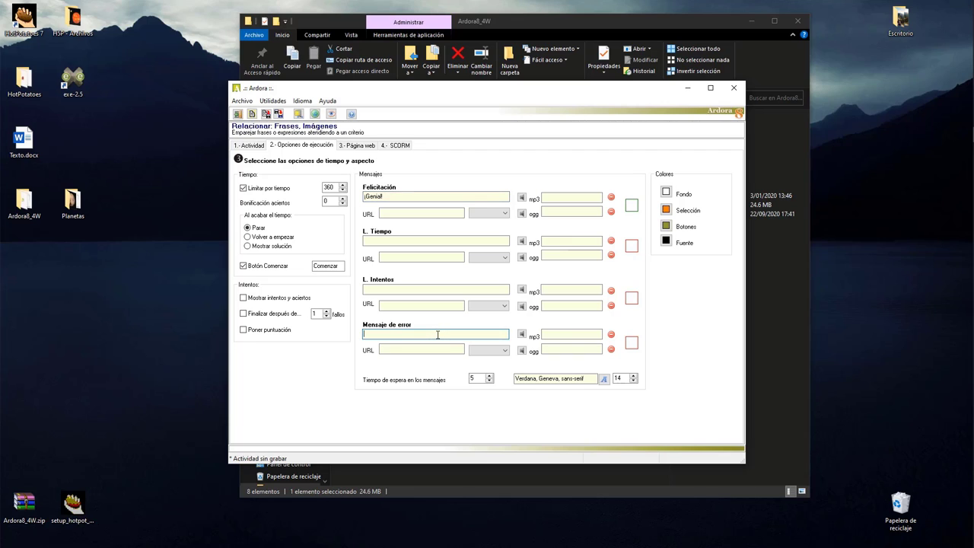
type("Intenta nuevamente")
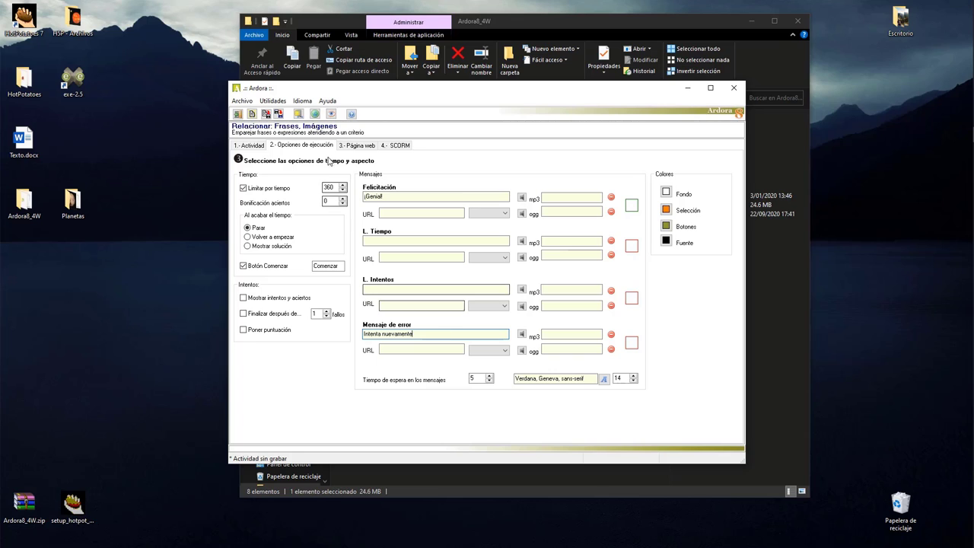
Enter the author's name in the web page settings of the activity.
left_click(372, 146)
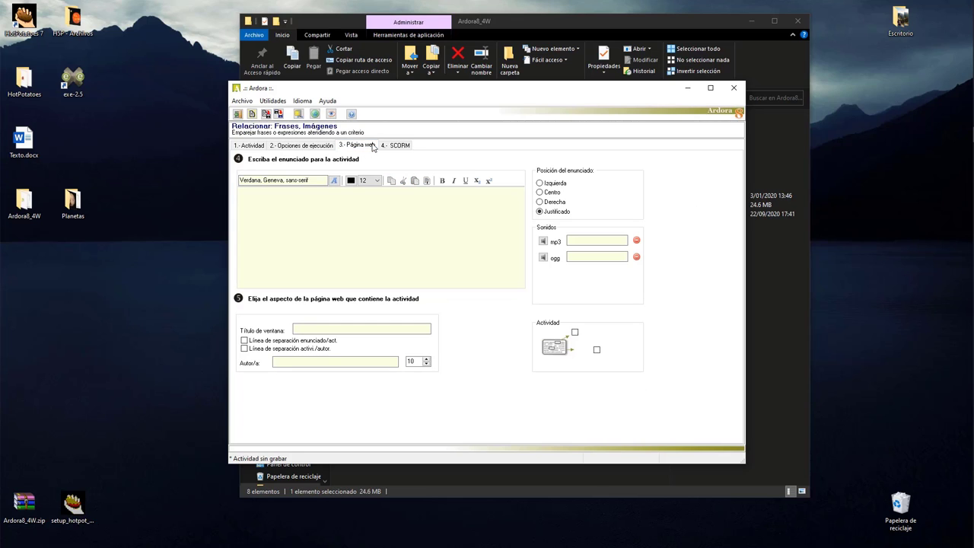
left_click(311, 361)
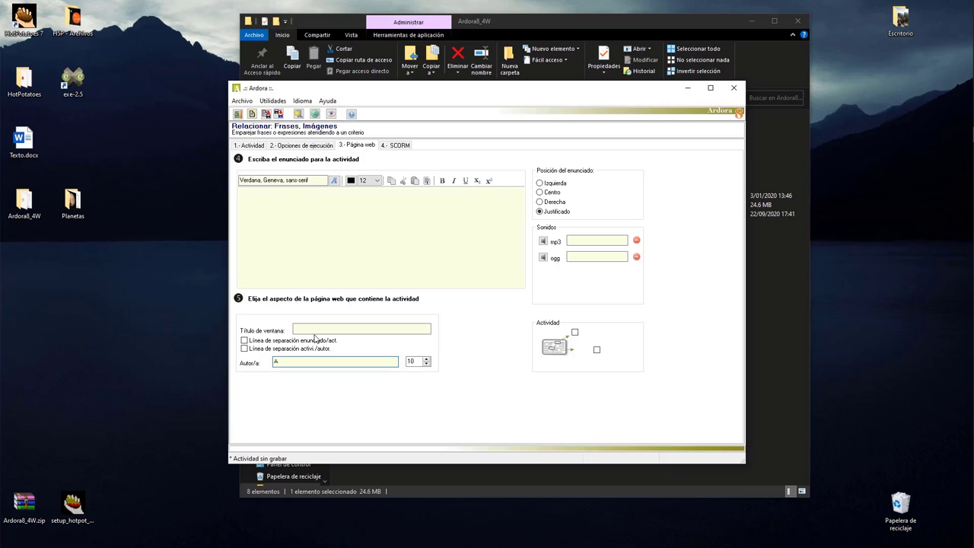
type("Jguaber")
key("BackSpace")
key("BackSpace")
key("BackSpace")
key("BackSpace")
Set the SCORM score for a correctly solved activity to 20.
left_click(401, 145)
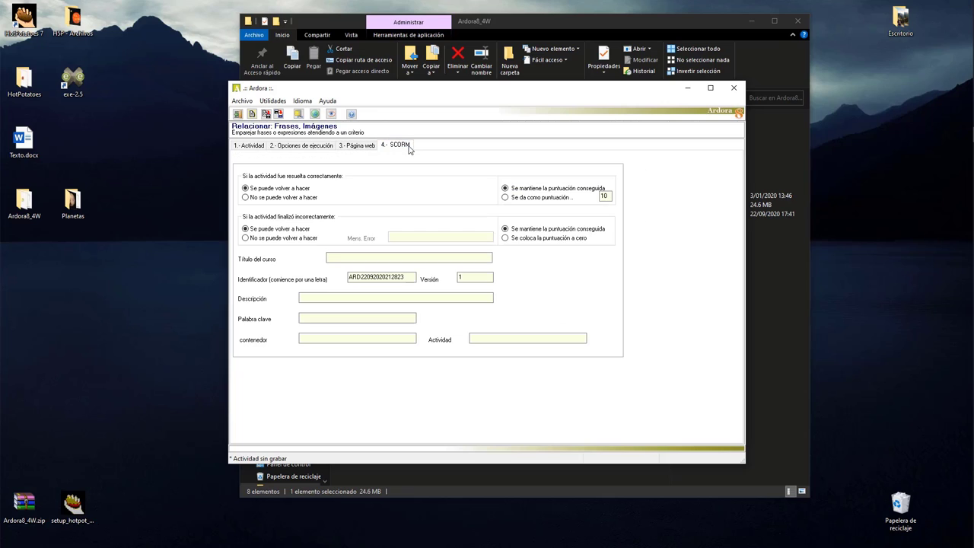
left_click(603, 196)
type("20")
left_click(553, 242)
Preview the activity in the browser, start it, and match the fifth-planet description with Júpiter.
left_click(332, 116)
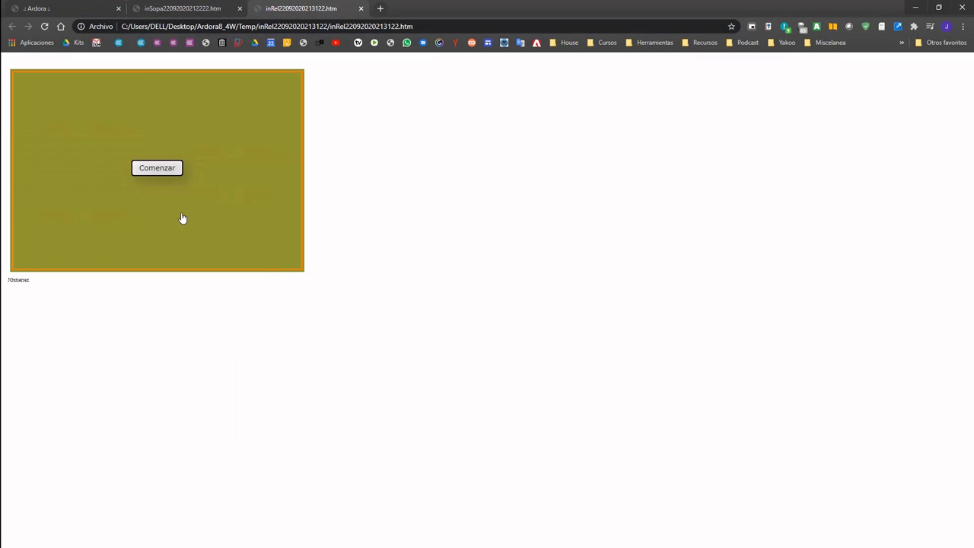
left_click(157, 168)
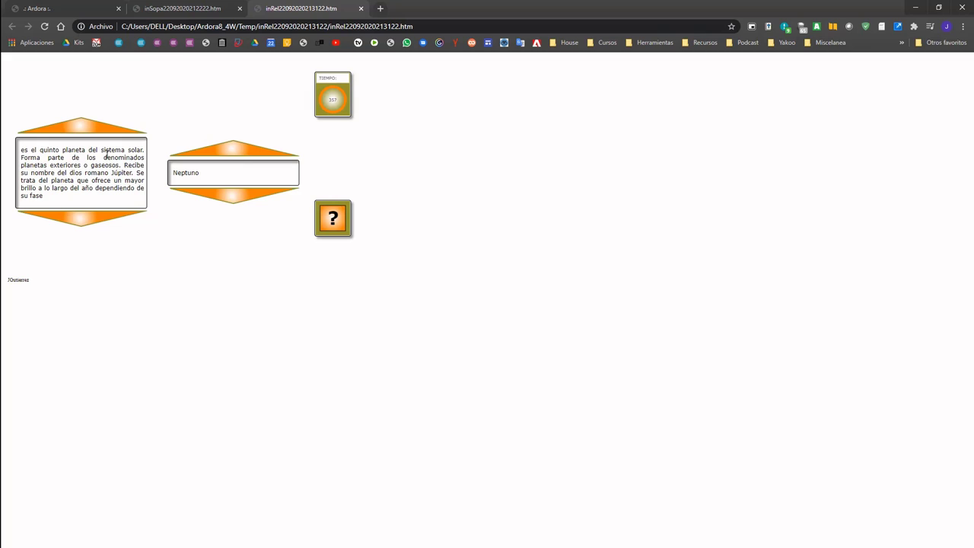
left_click(232, 197)
left_click(232, 197)
left_click(243, 159)
double_click(235, 204)
left_click(236, 200)
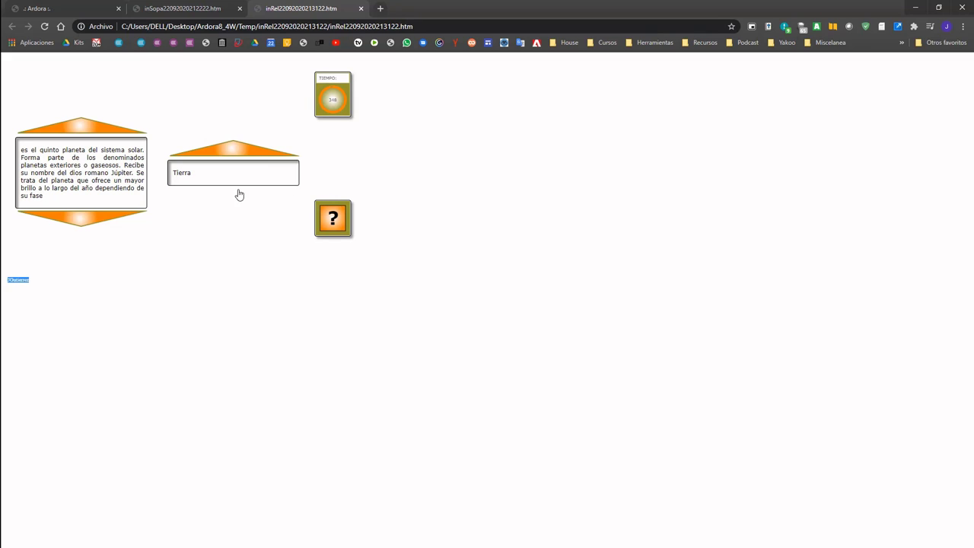
left_click(243, 155)
double_click(244, 154)
left_click(244, 155)
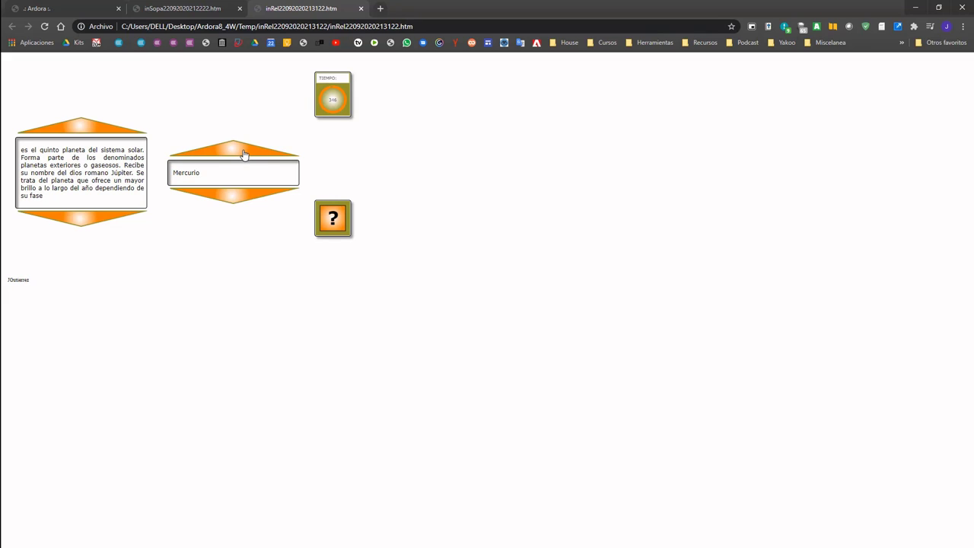
left_click(245, 154)
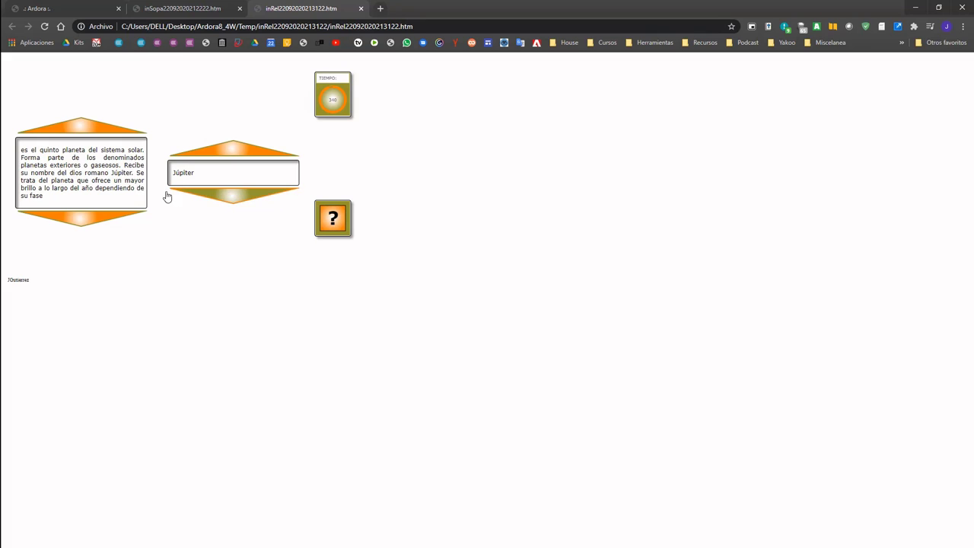
left_click(321, 219)
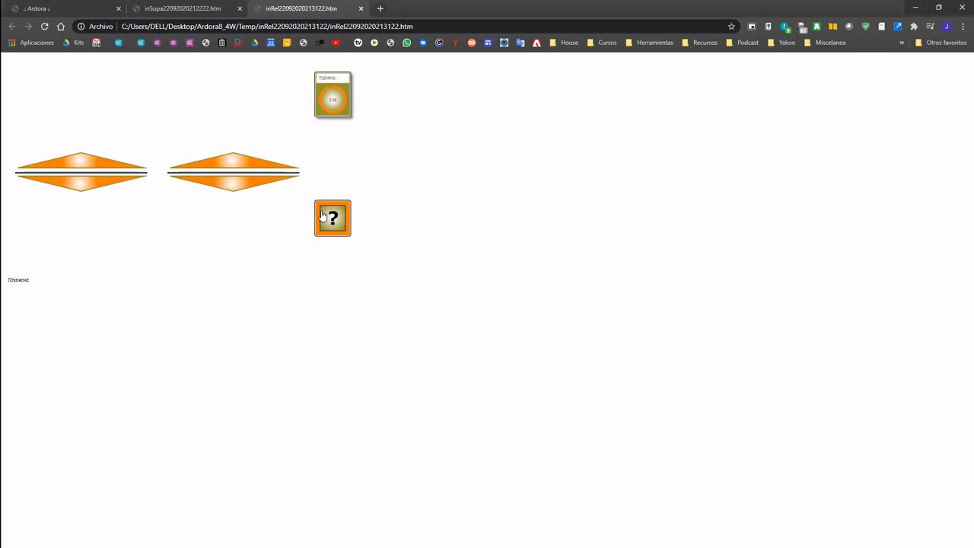
Match the description derived from the Latin Terra with Tierra and check the answer.
left_click(227, 202)
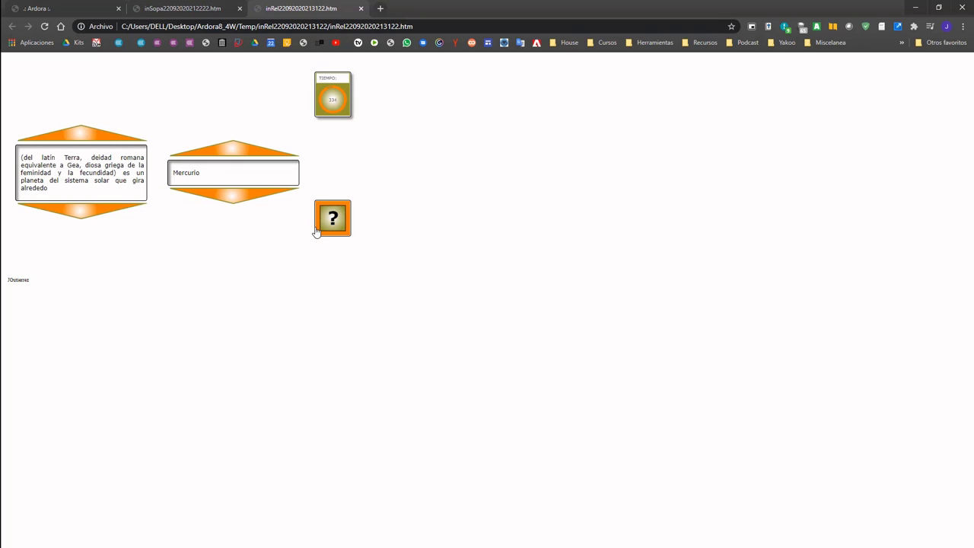
double_click(240, 198)
left_click(240, 198)
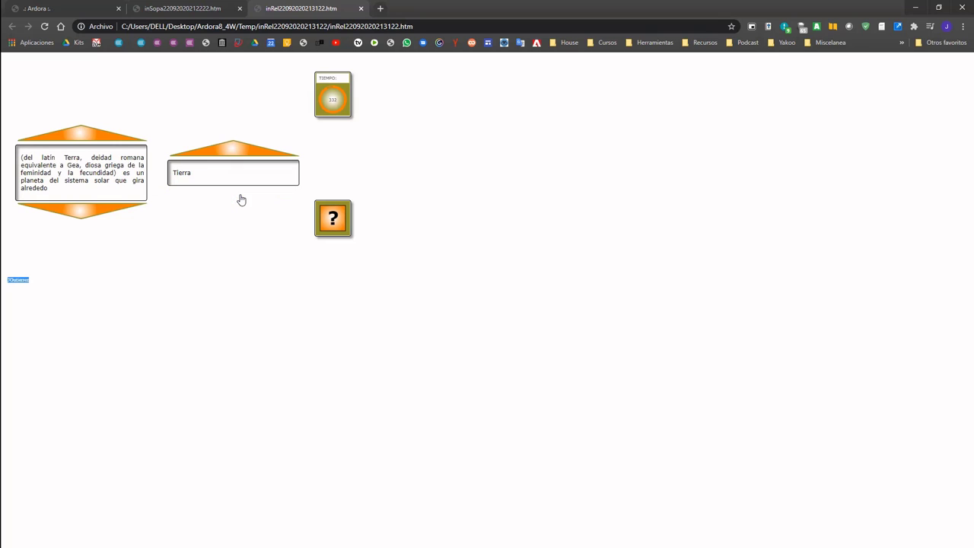
left_click(186, 173)
left_click(332, 218)
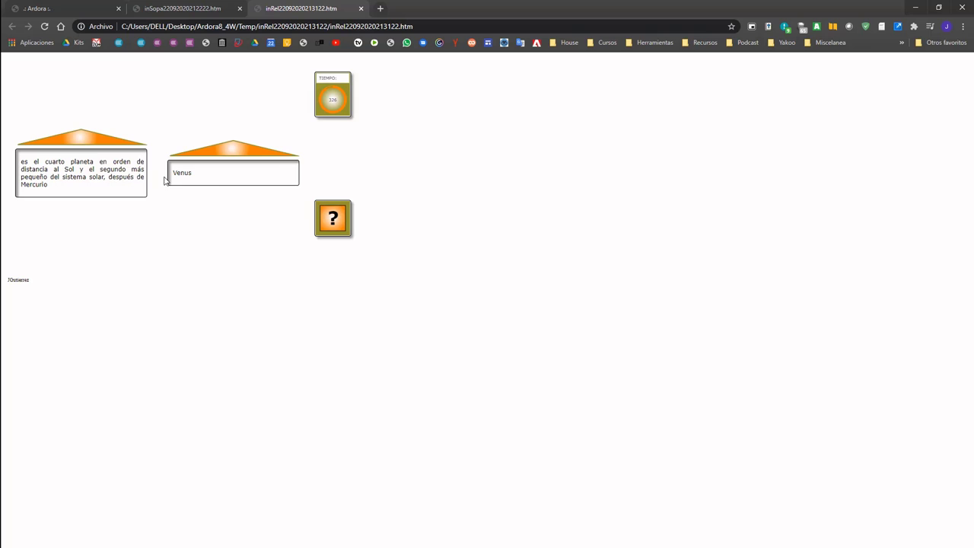
Match the fourth-planet description with Marte and check the answer.
triple_click(106, 186)
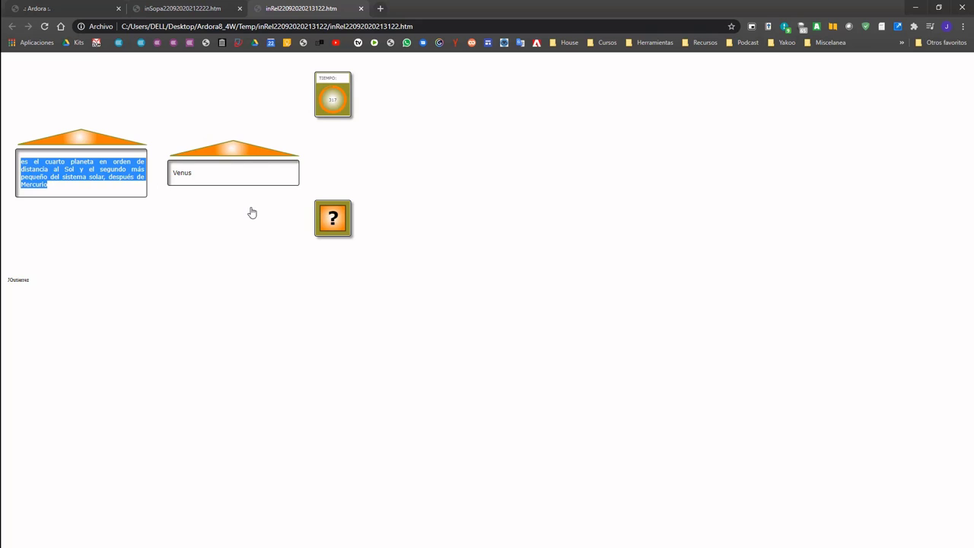
left_click(249, 158)
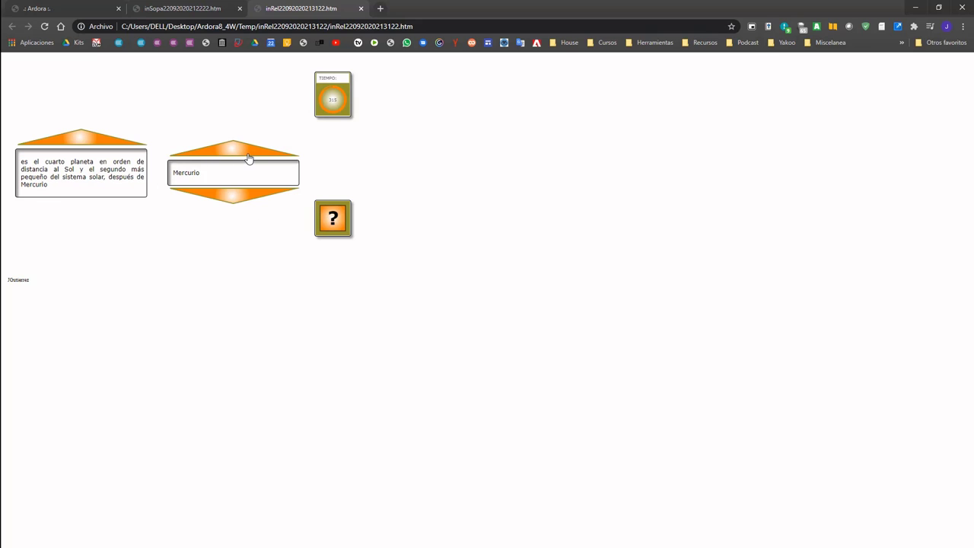
left_click(248, 157)
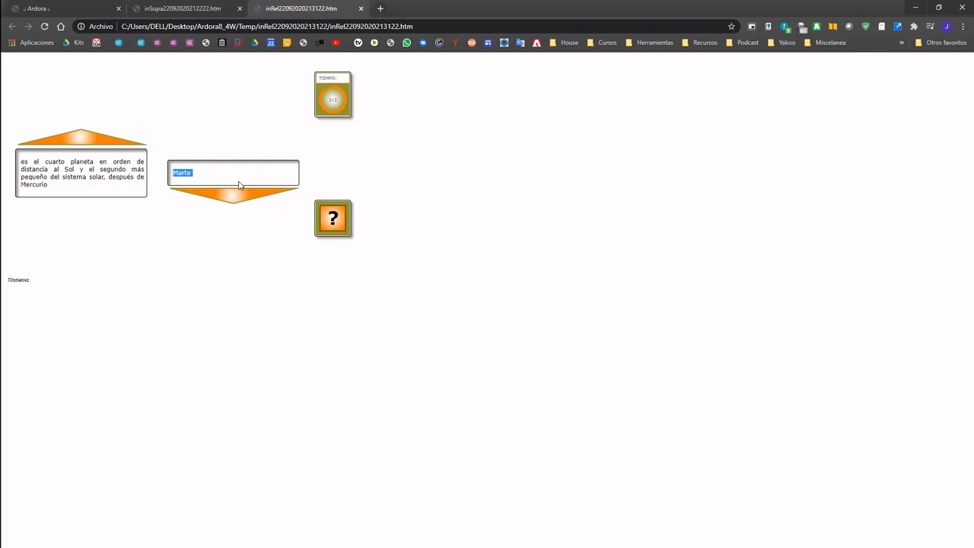
left_click(342, 228)
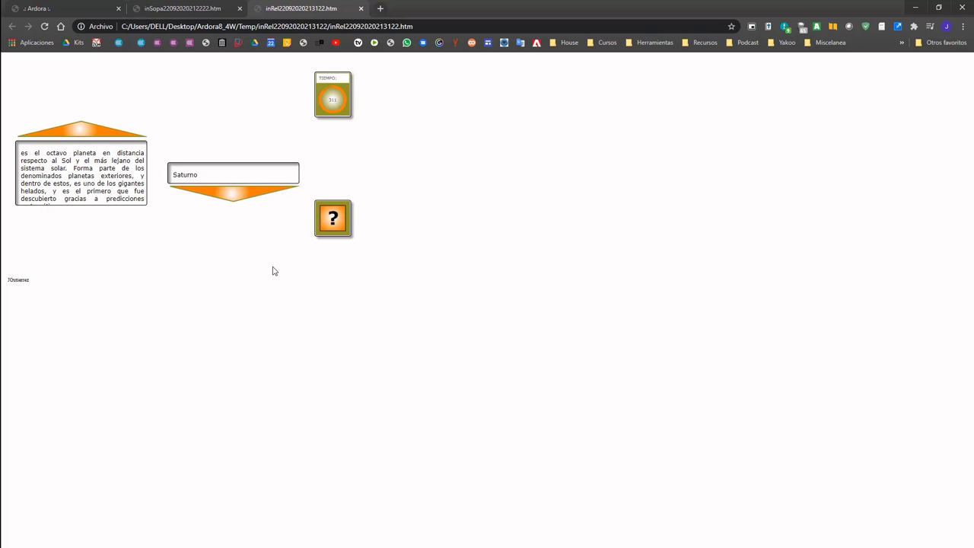
Match the eighth-planet description with Neptuno and the second-planet description with Venus, checking each answer.
left_click(236, 197)
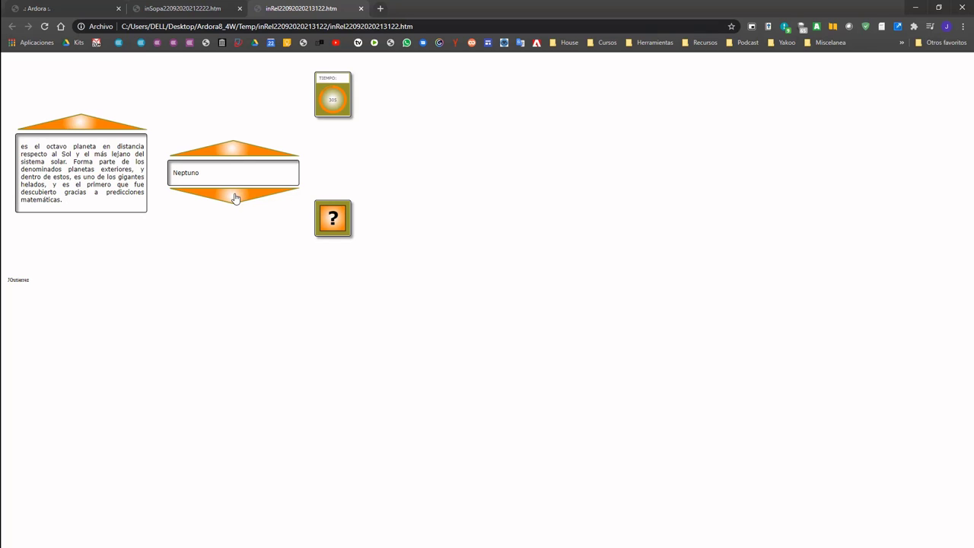
left_click(330, 219)
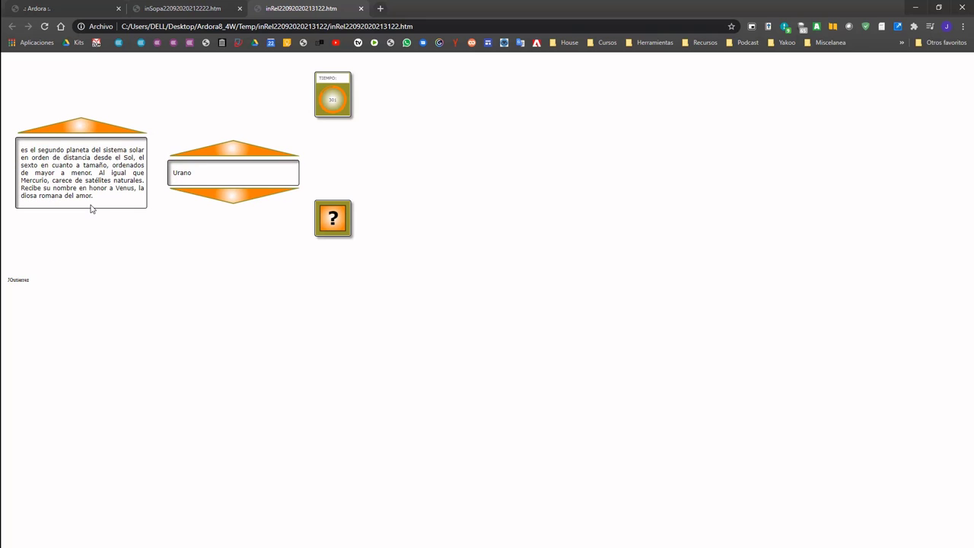
left_click(233, 199)
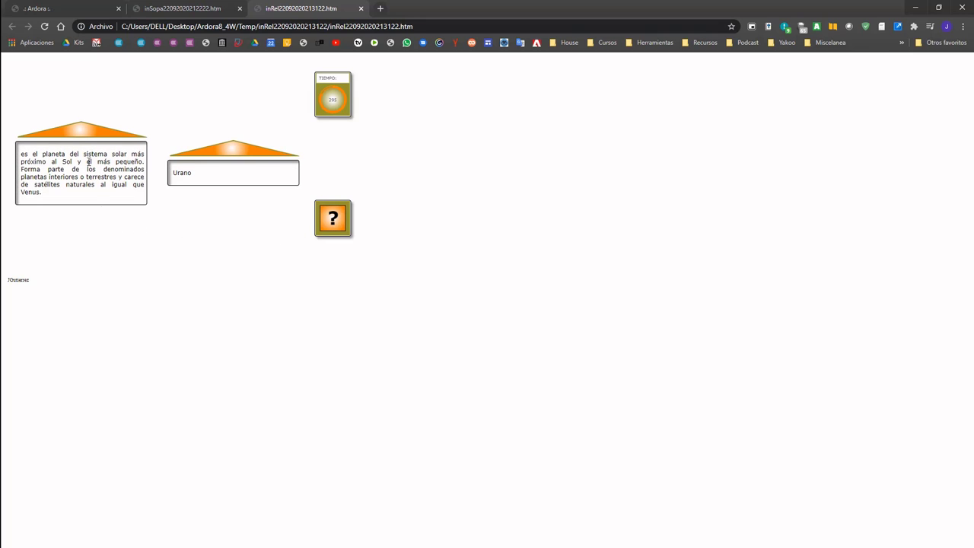
Match the remaining closest-to-the-Sun, seventh-planet and sixth-planet descriptions with Mercurio, Urano and Saturno, checking each answer.
left_click(243, 150)
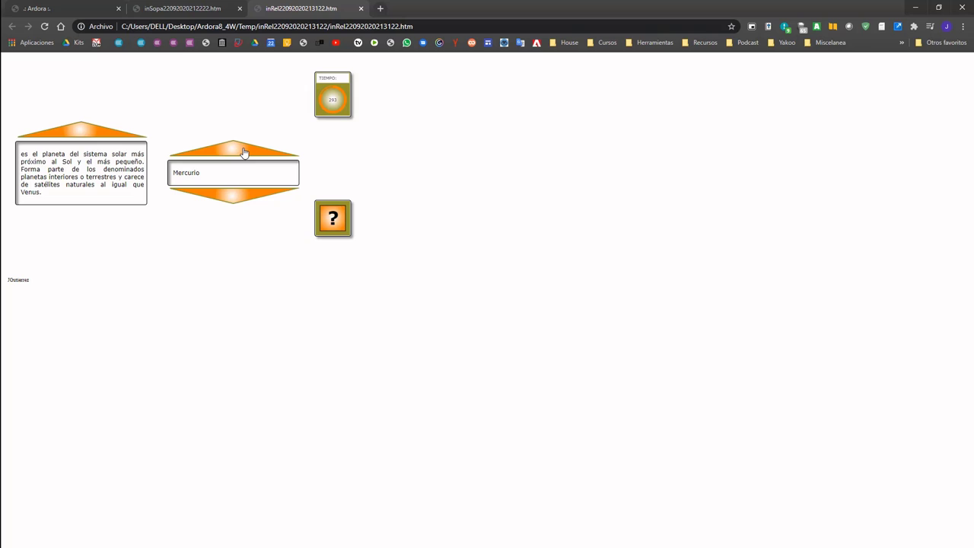
left_click(329, 223)
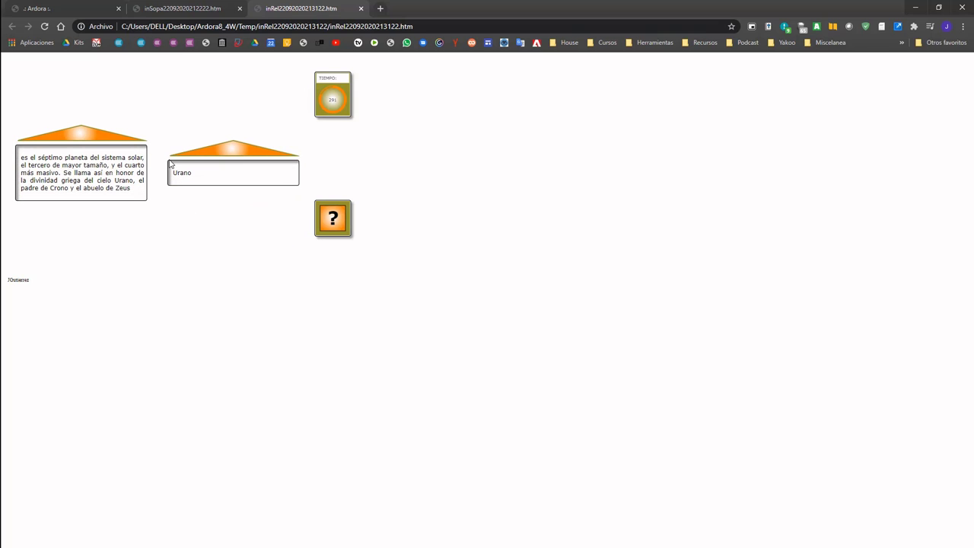
left_click(234, 152)
left_click(231, 197)
left_click(343, 234)
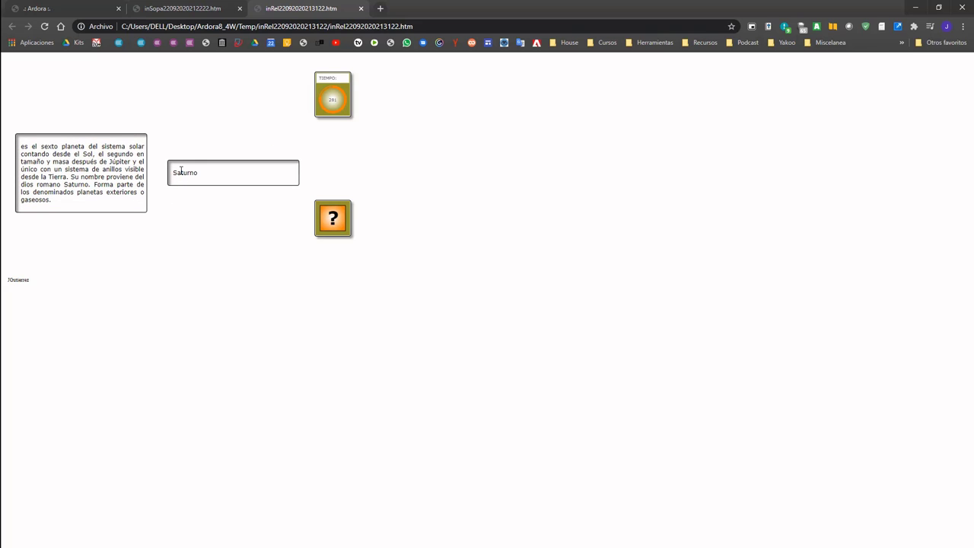
left_click(333, 227)
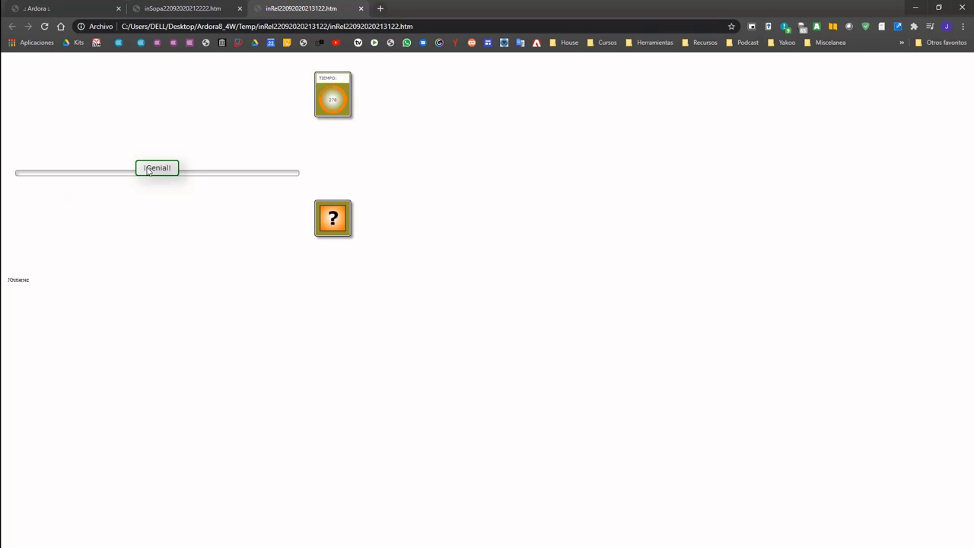
Switch back to Ardora and enter "Relaciona el concepto con el planeta." as the activity's statement on the web page settings.
left_click(912, 6)
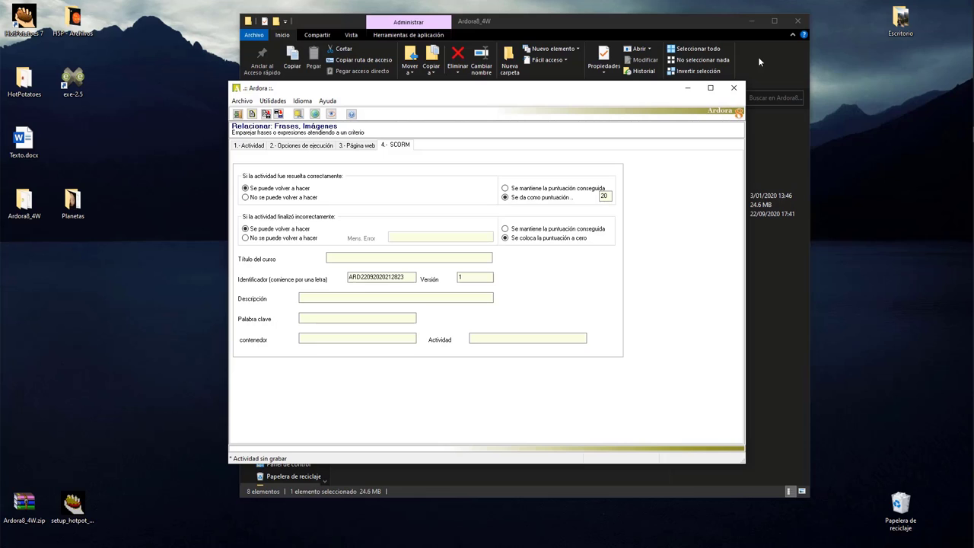
left_click(356, 146)
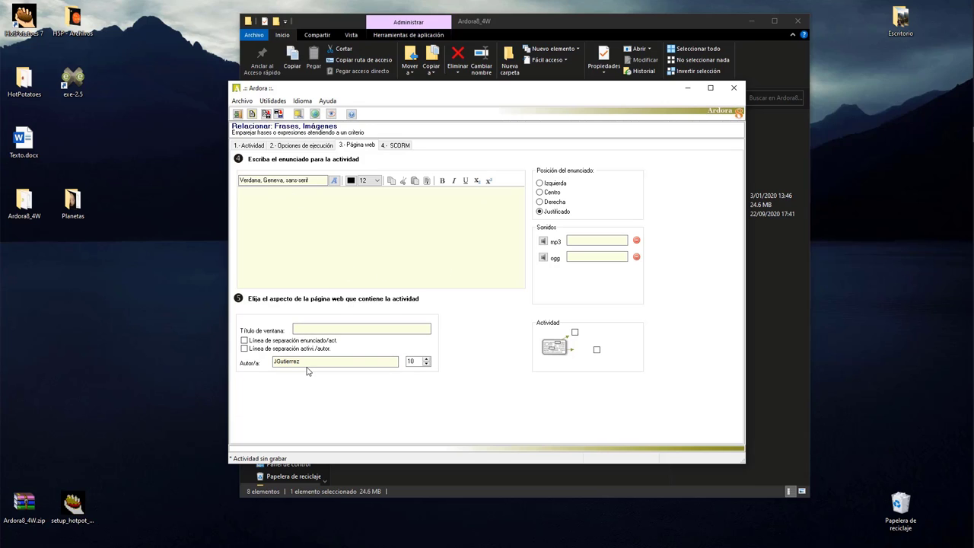
left_click(285, 212)
type("Relaciona el ce")
type("nceptop co con el plane")
Review the execution options and activity data, then preview the activity in the browser with its statement and start it.
left_click(314, 146)
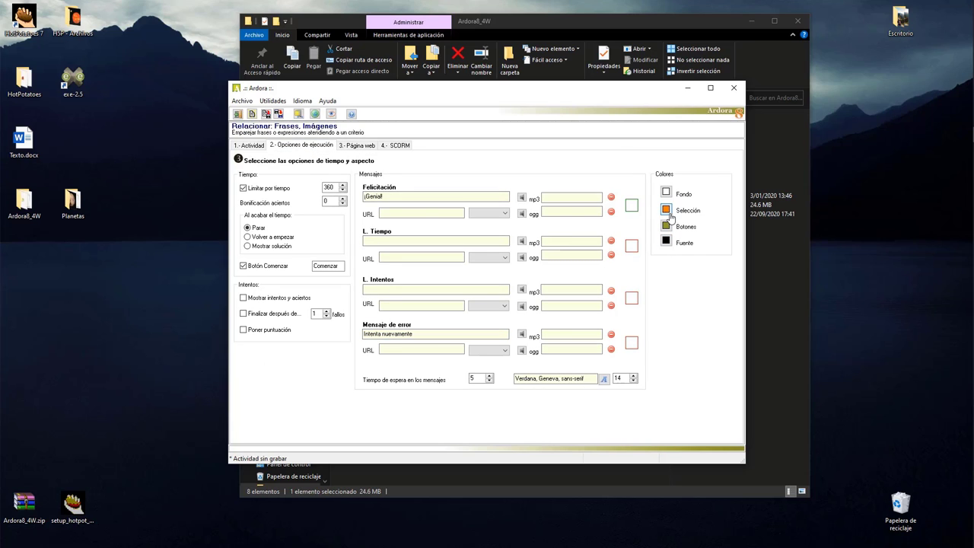
left_click(247, 146)
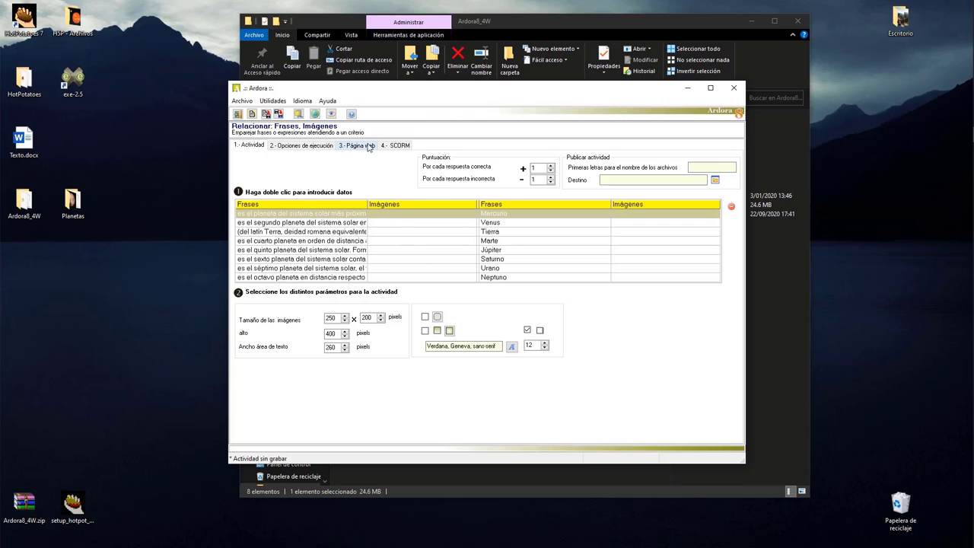
left_click(331, 113)
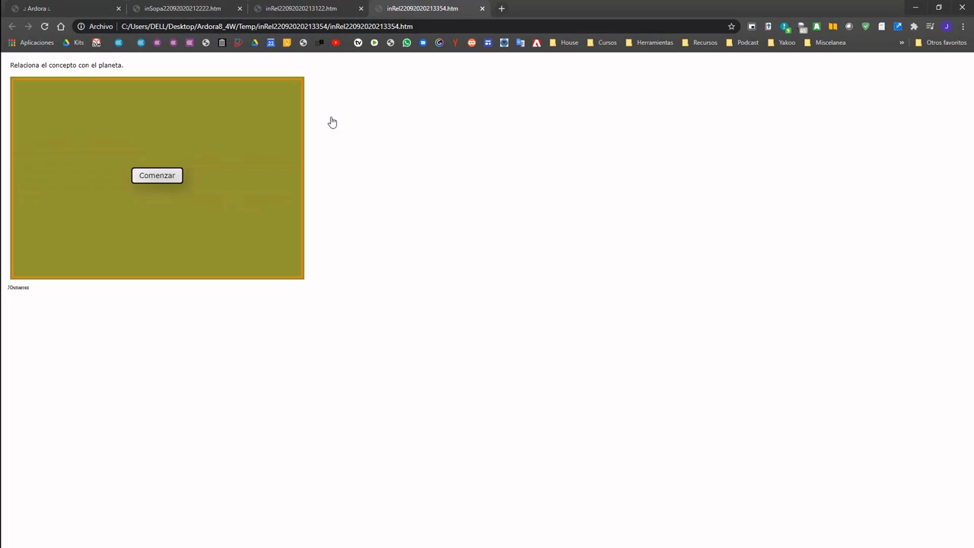
left_click_drag(29, 65, 141, 86)
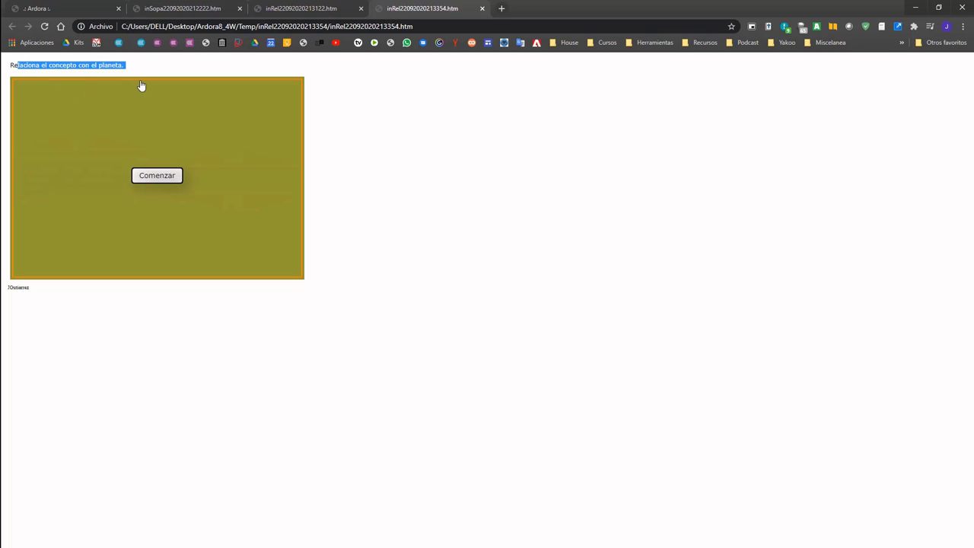
left_click(158, 179)
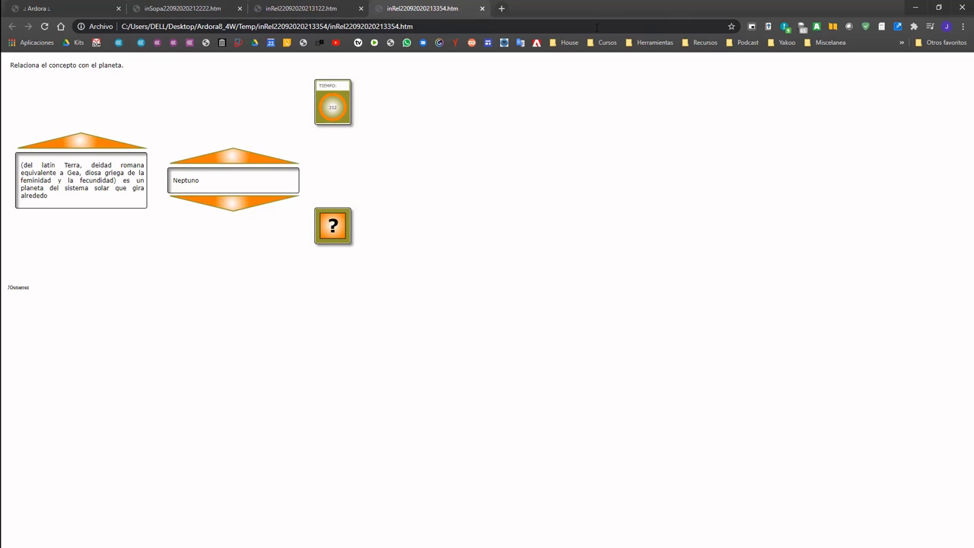
Return to Ardora and save the activity as "Relacionar - Planetas" in the Planetas folder.
left_click(915, 5)
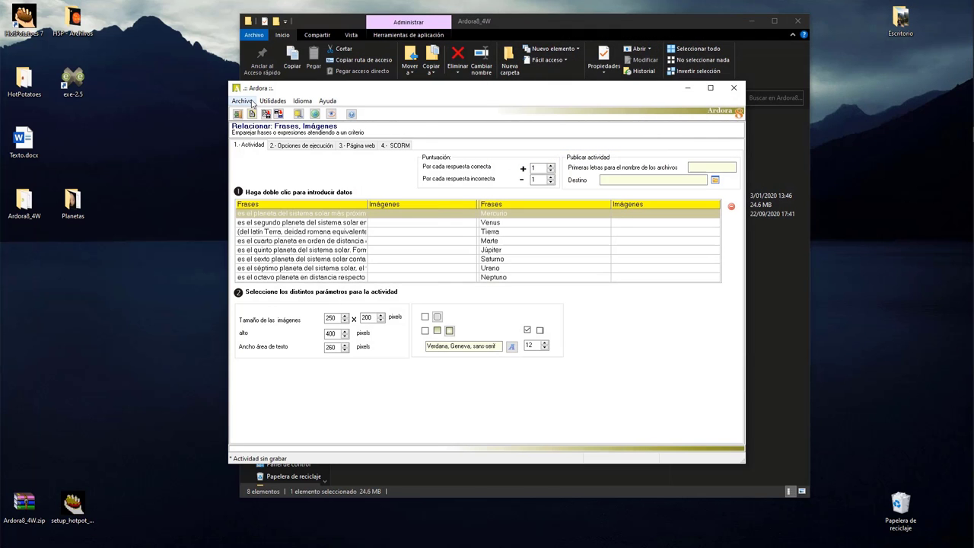
left_click(253, 102)
left_click(268, 162)
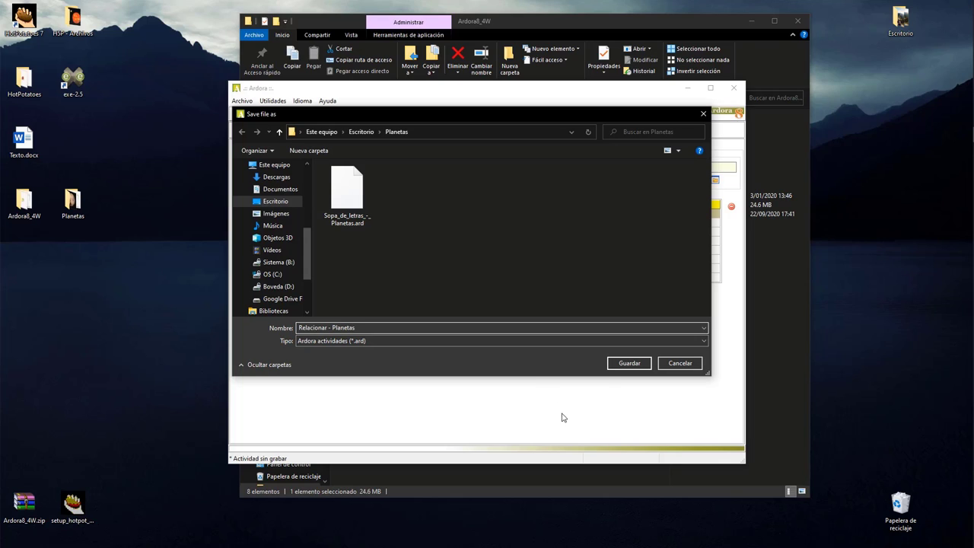
left_click(636, 364)
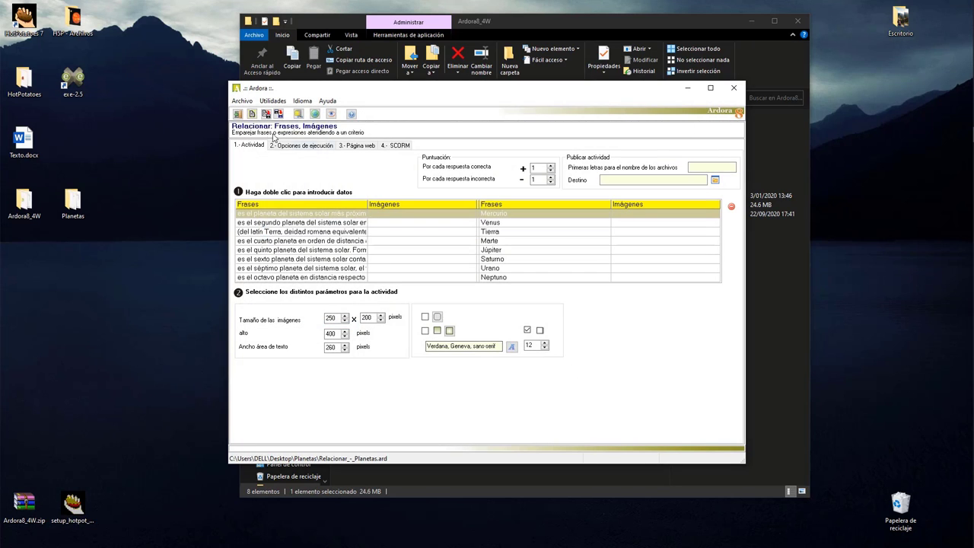
Export the activity as a SCORM zip package named "Relacionar" in the Planetas folder.
left_click(242, 100)
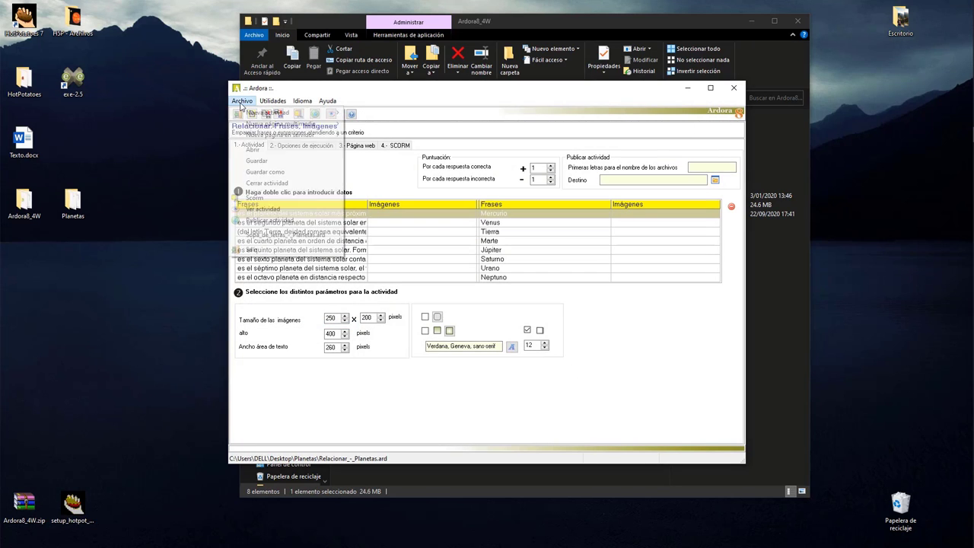
left_click(254, 197)
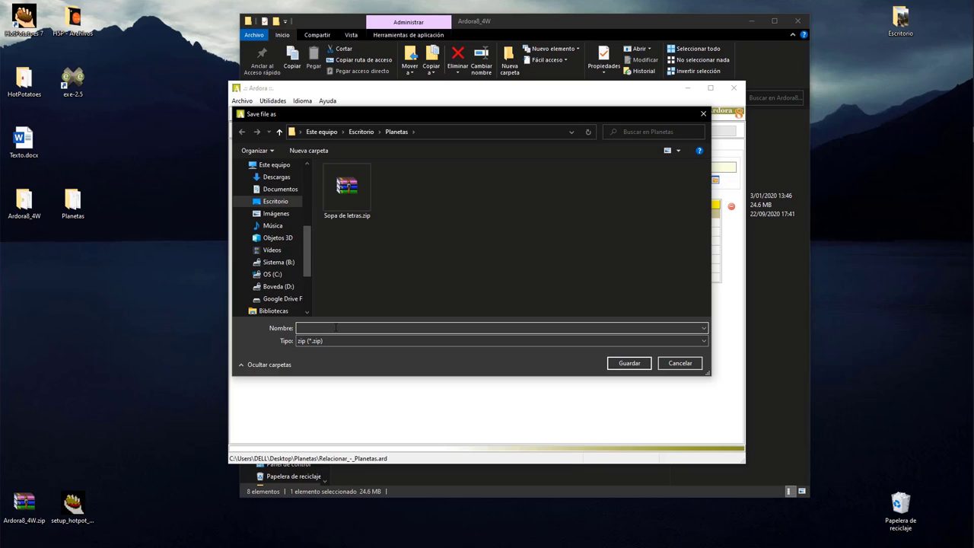
type("Relacionar")
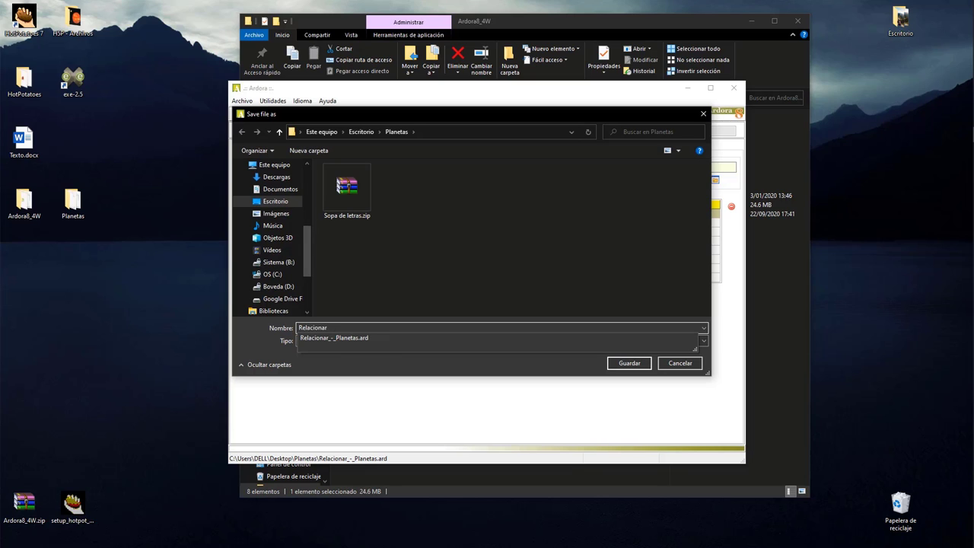
left_click(628, 363)
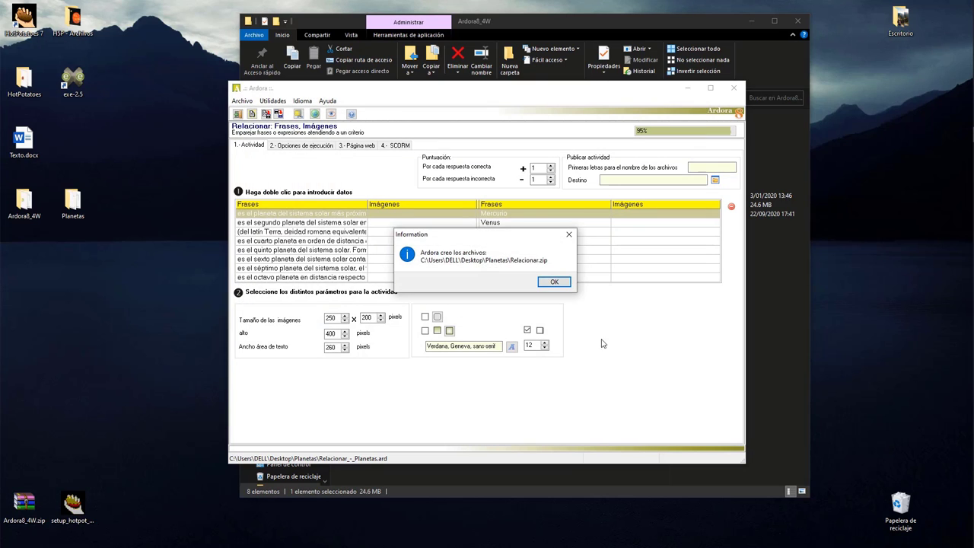
left_click(559, 286)
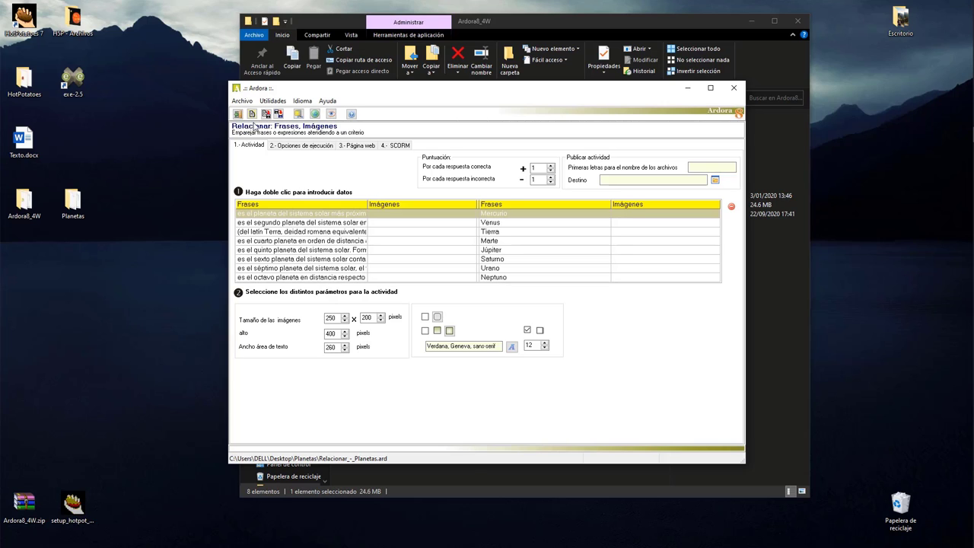
Open the list of activity types for a new activity.
left_click(244, 101)
mouse_move(251, 114)
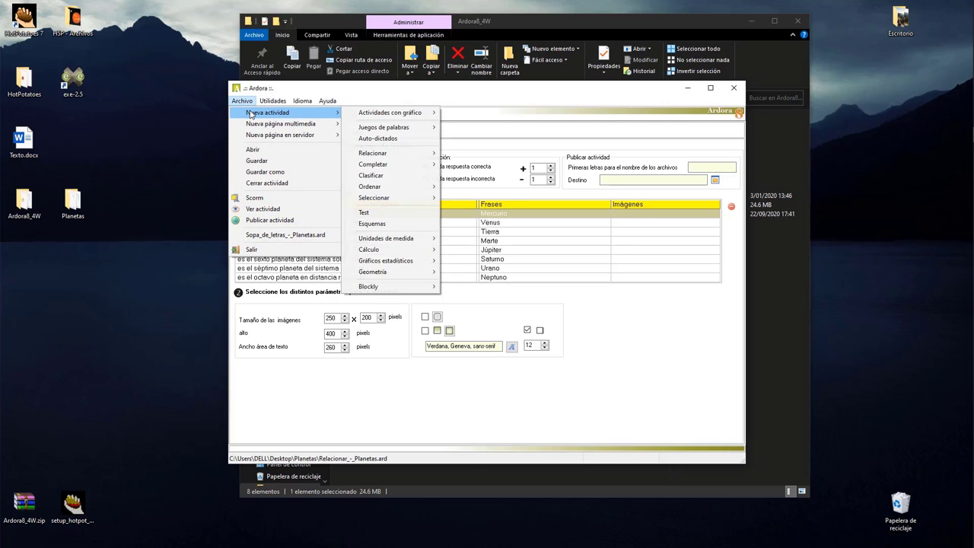